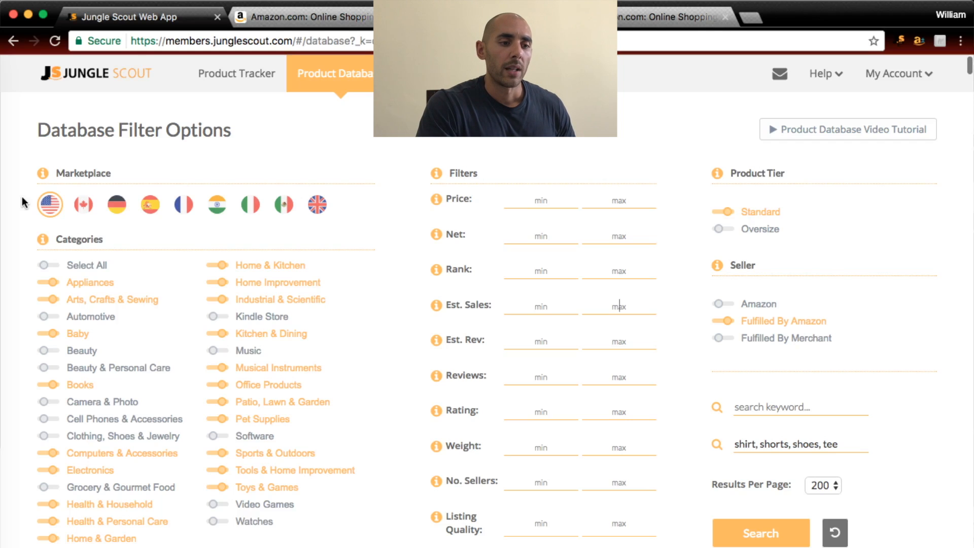
Limit the product database search to prices from 15 to 50
{"action": "left_click", "coordinate": [537, 199]}
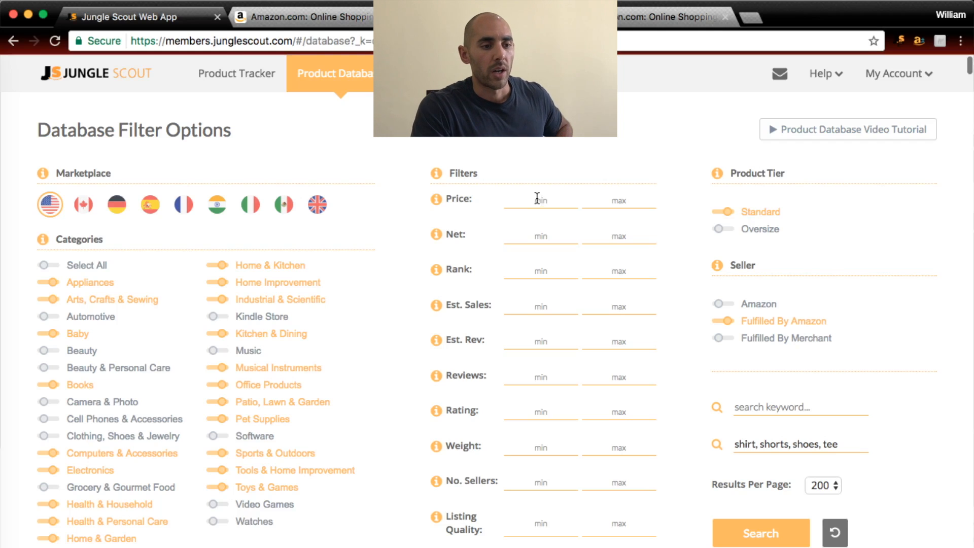
{"action": "type", "text": "15"}
{"action": "left_click", "coordinate": [618, 202]}
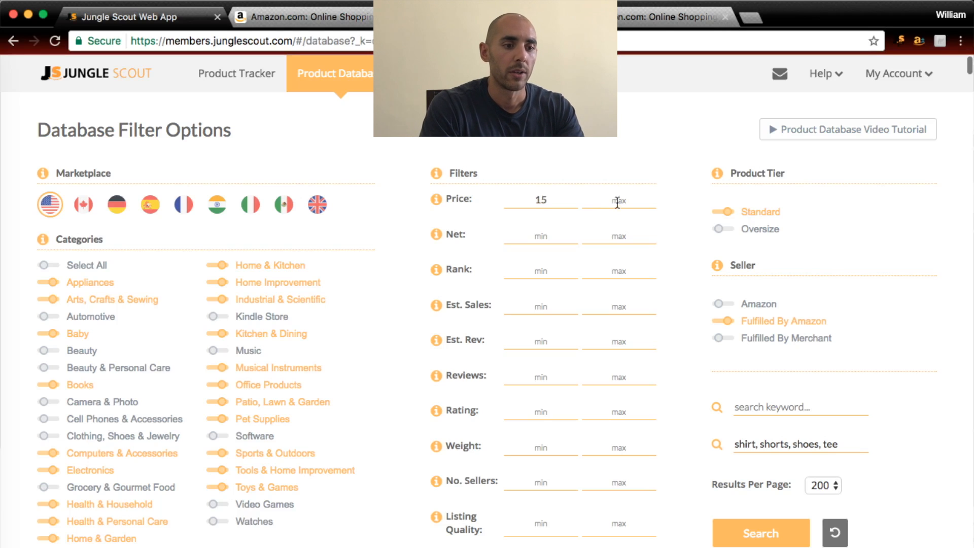
{"action": "type", "text": "50"}
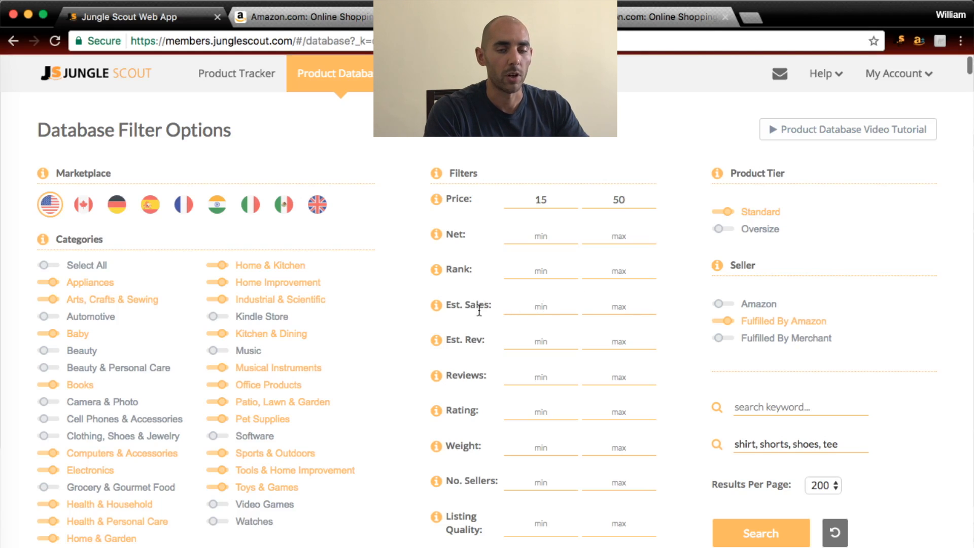
Set the estimated sales filter to a minimum of 300 and a maximum of 600
{"action": "left_click", "coordinate": [541, 305]}
{"action": "type", "text": "300"}
{"action": "key", "text": "Tab"}
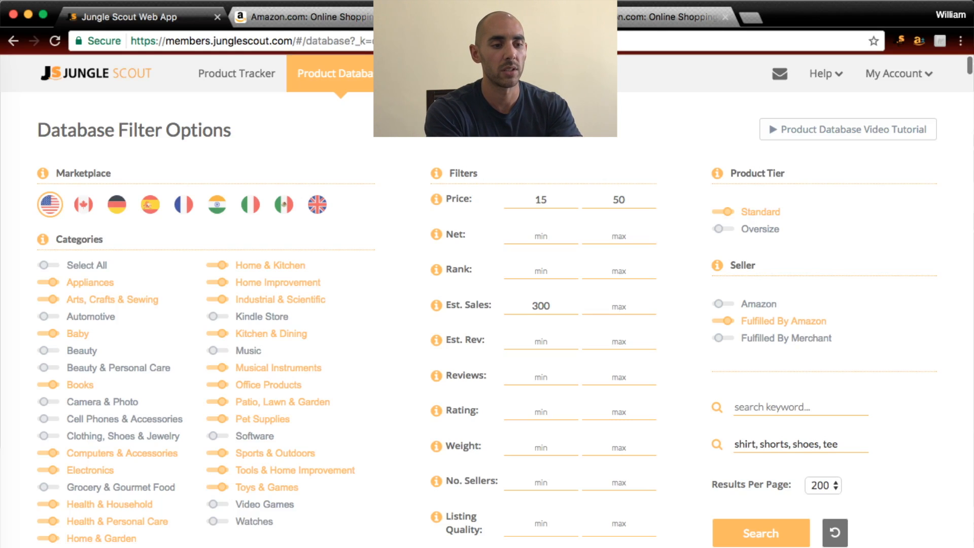
{"action": "type", "text": "600"}
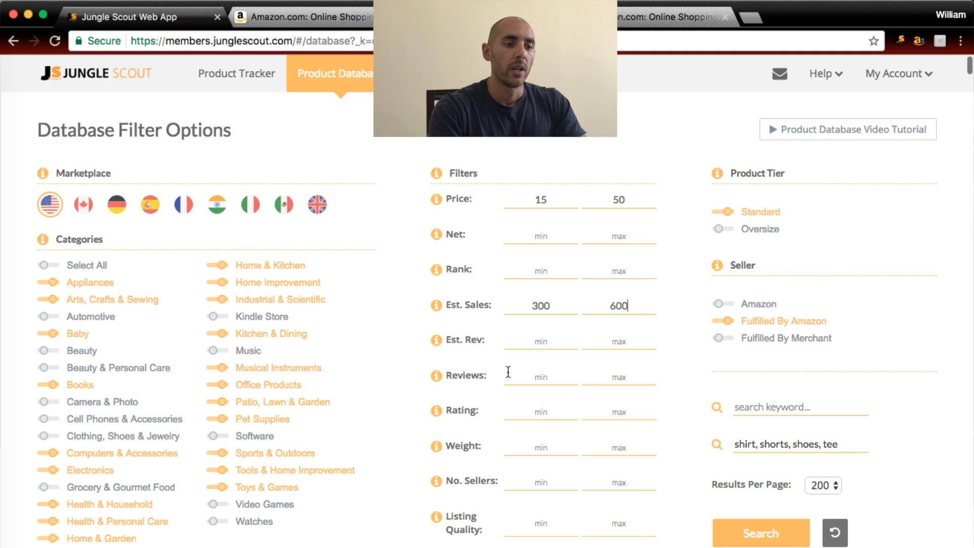
Cap the reviews filter at 50 and the weight filter at 2, leaving their minimums empty
{"action": "left_click", "coordinate": [535, 377]}
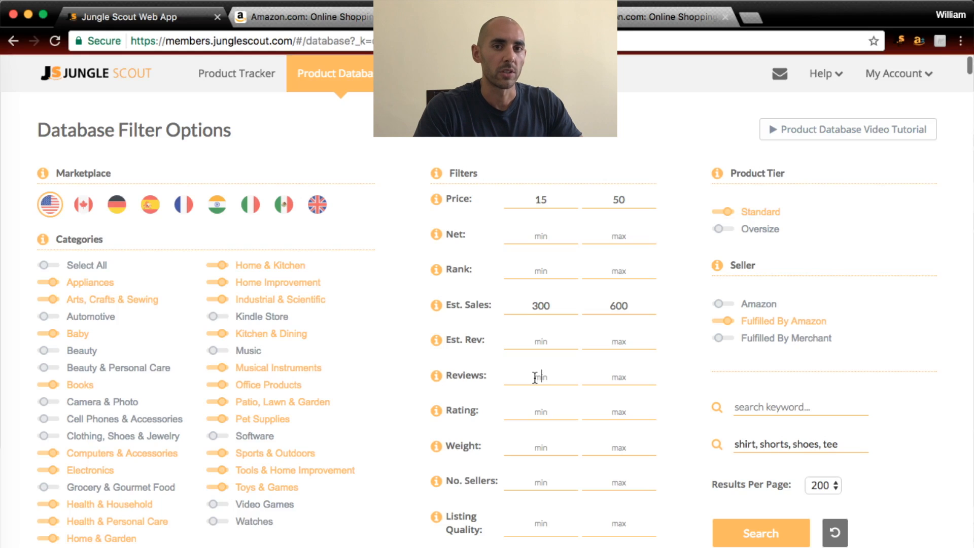
{"action": "left_click", "coordinate": [612, 379]}
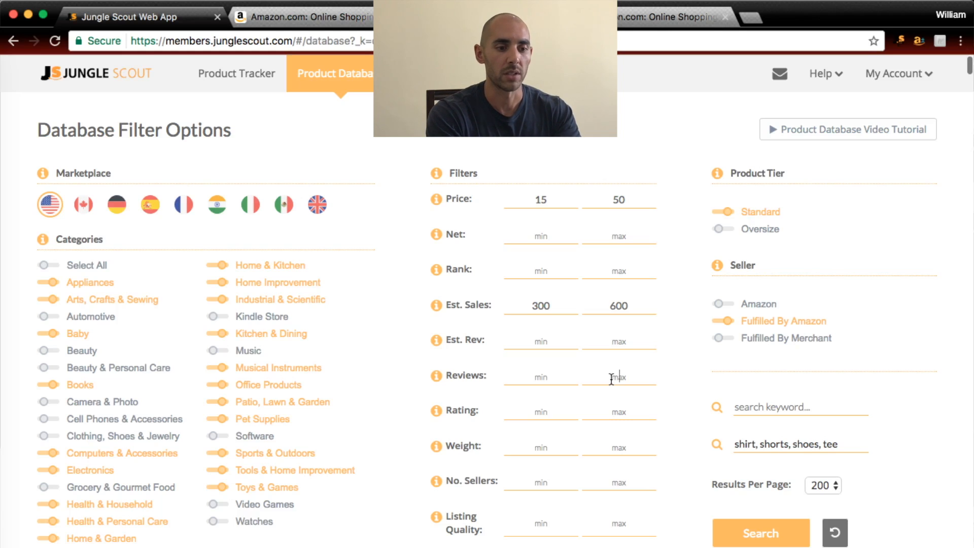
{"action": "type", "text": "50"}
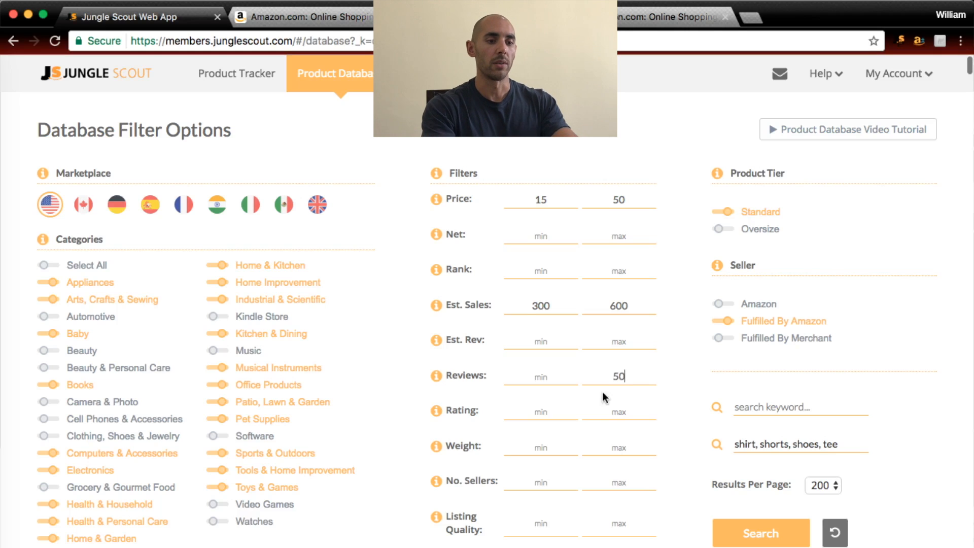
{"action": "left_click", "coordinate": [550, 408]}
{"action": "left_click", "coordinate": [544, 447]}
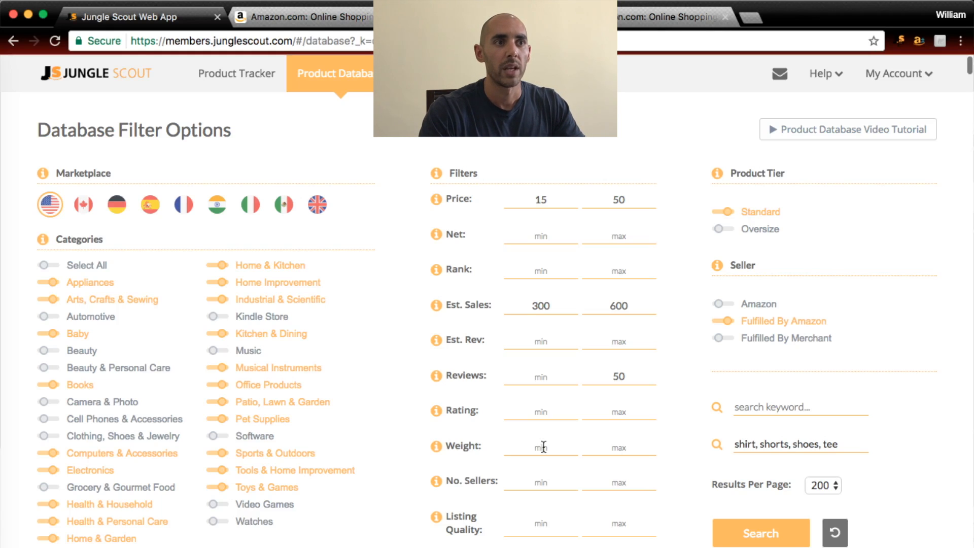
{"action": "left_click", "coordinate": [602, 446]}
{"action": "type", "text": "2"}
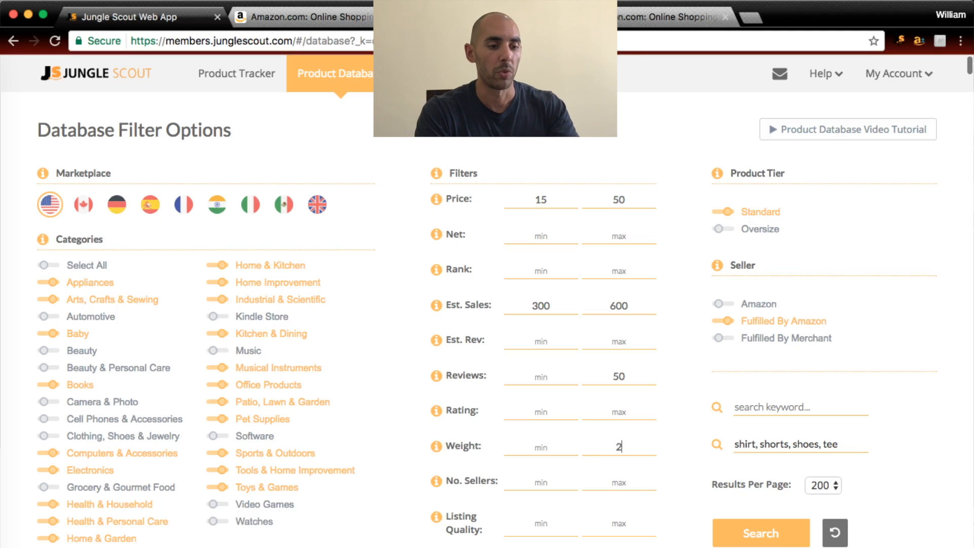
{"action": "left_click", "coordinate": [608, 526]}
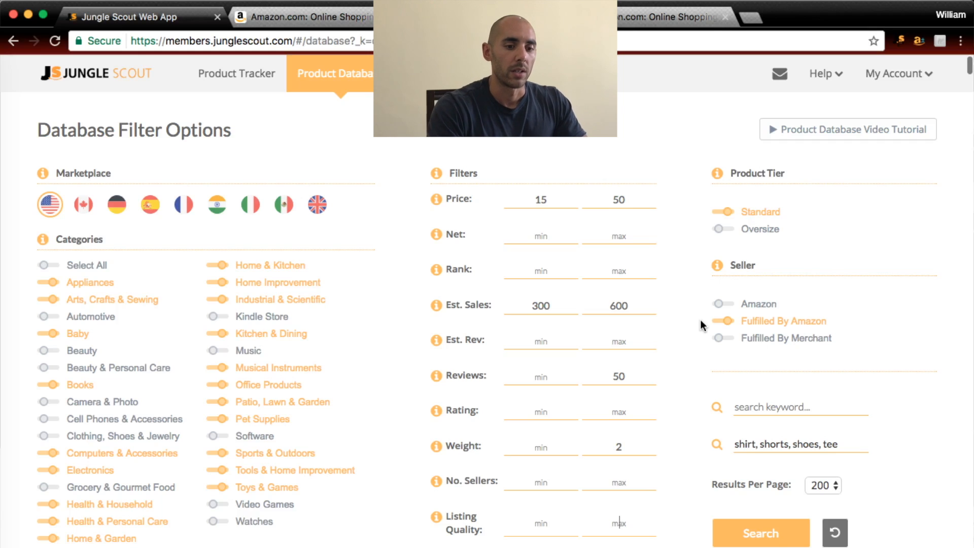
Replace the excluded keywords with "shirt, shorts, tee" and run the database search
{"action": "scroll", "coordinate": [702, 324], "scroll_direction": "down", "scroll_amount": 2}
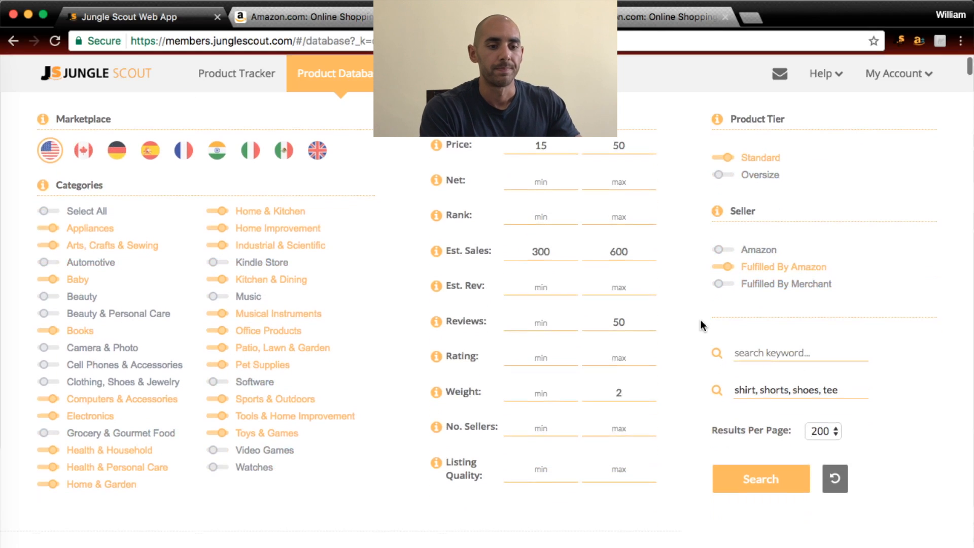
{"action": "triple_click", "coordinate": [745, 388]}
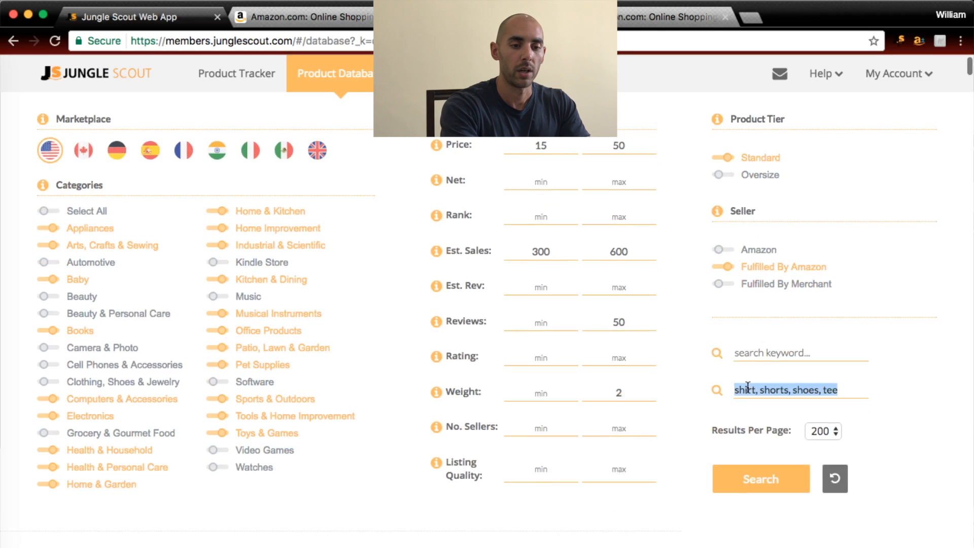
{"action": "key", "text": "BackSpace"}
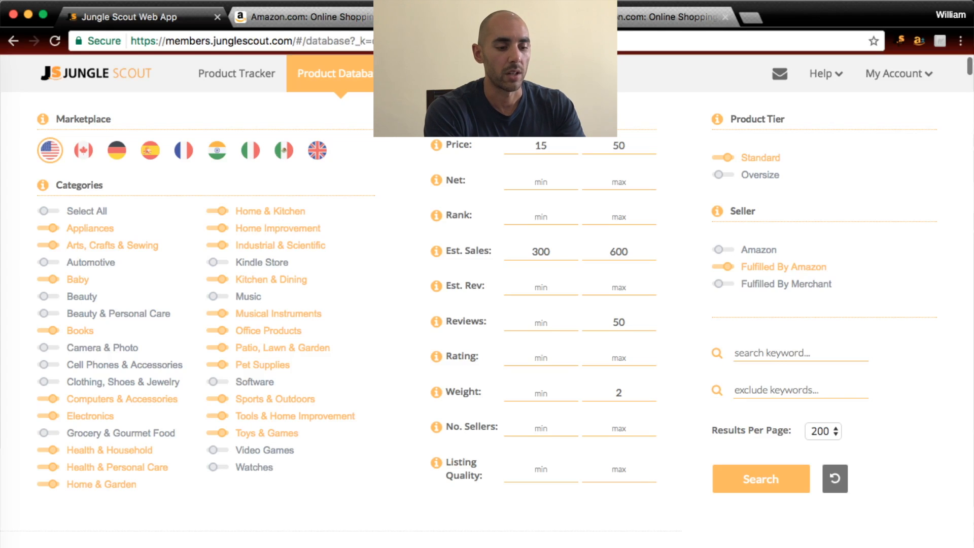
{"action": "type", "text": "shirt,"}
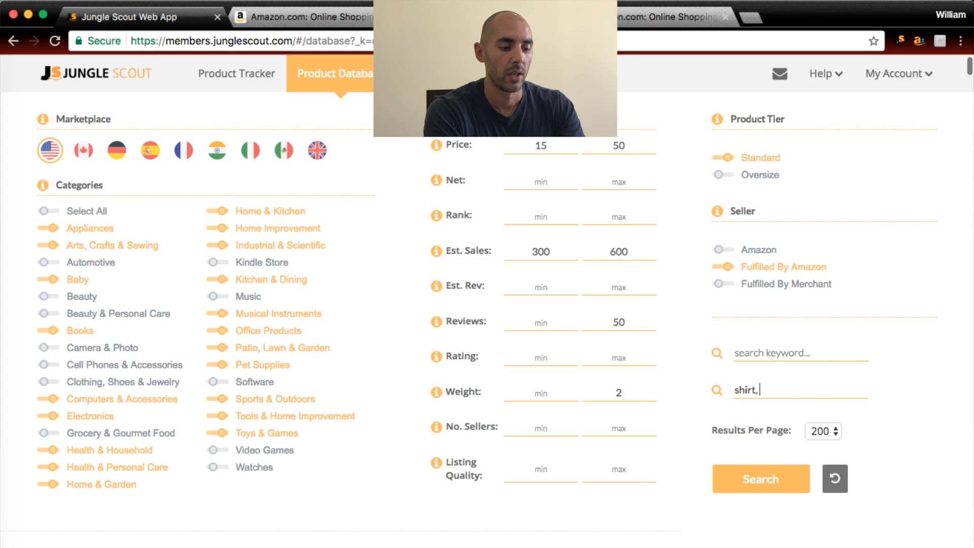
{"action": "type", "text": " shor"}
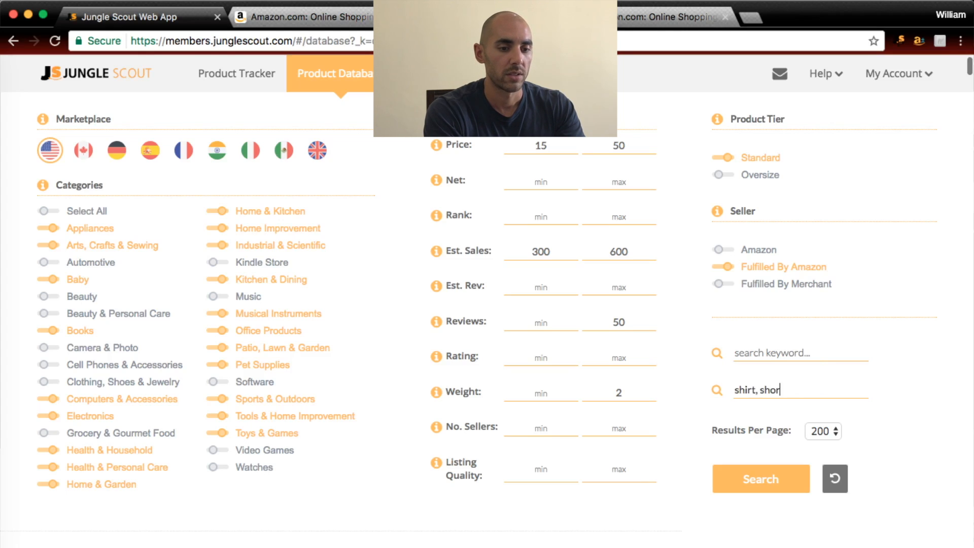
{"action": "type", "text": "ts, tee"}
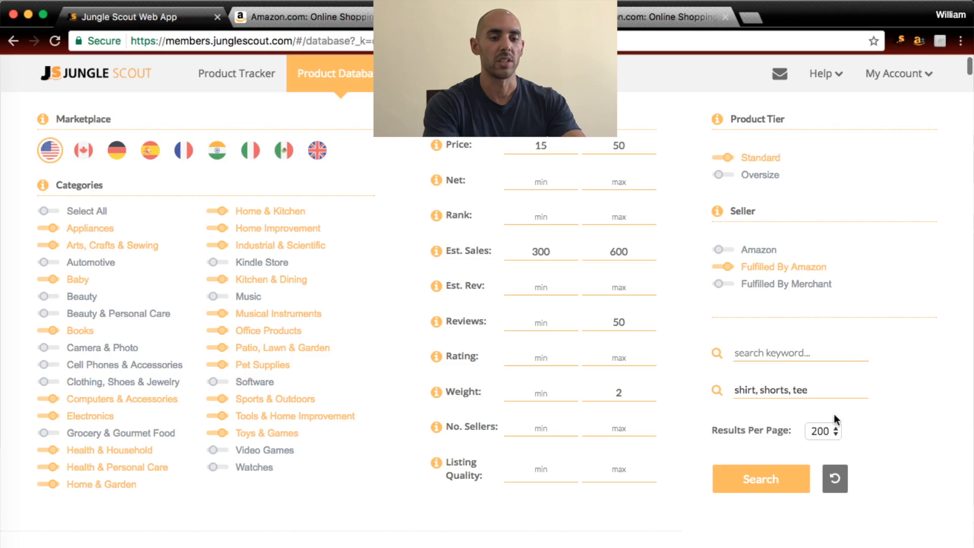
{"action": "left_click", "coordinate": [753, 484]}
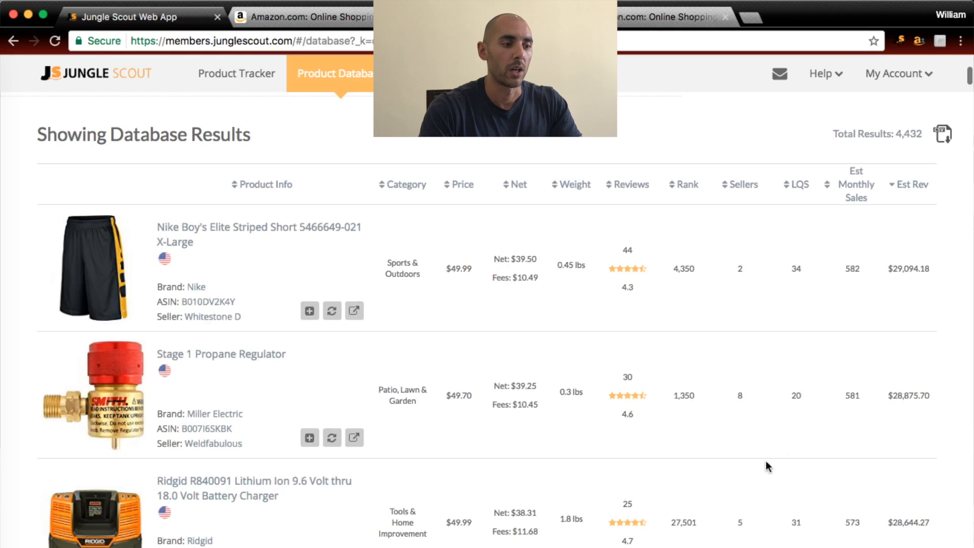
Check the database results and their total count against the chosen filters and excluded keywords
{"action": "left_click", "coordinate": [890, 186]}
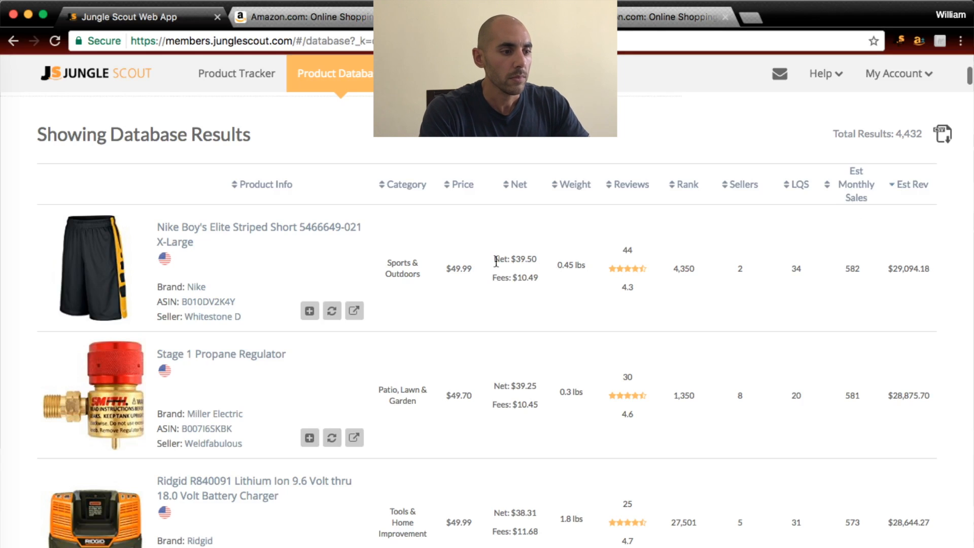
{"action": "scroll", "coordinate": [254, 234], "scroll_direction": "up", "scroll_amount": 6}
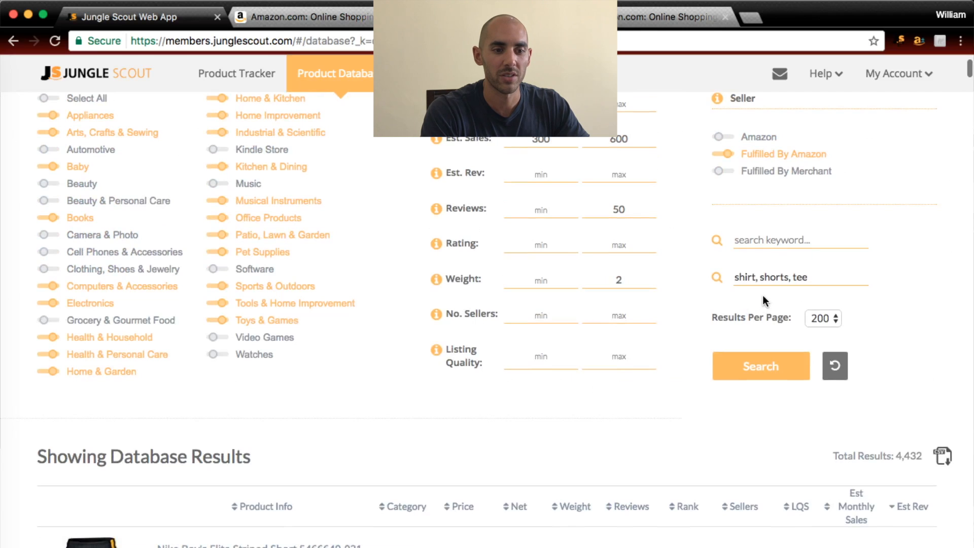
{"action": "scroll", "coordinate": [634, 335], "scroll_direction": "down", "scroll_amount": 4}
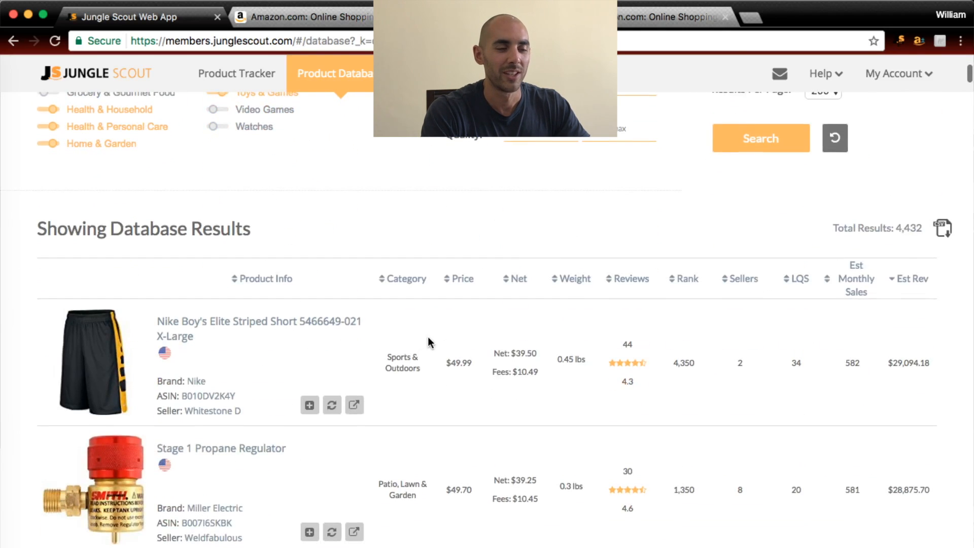
{"action": "scroll", "coordinate": [428, 336], "scroll_direction": "down", "scroll_amount": 1}
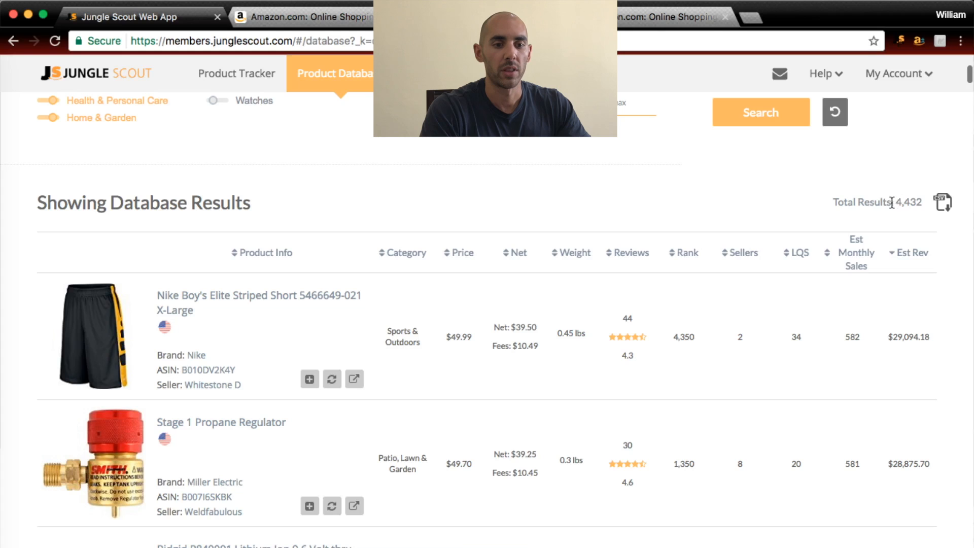
{"action": "scroll", "coordinate": [870, 207], "scroll_direction": "up", "scroll_amount": 10}
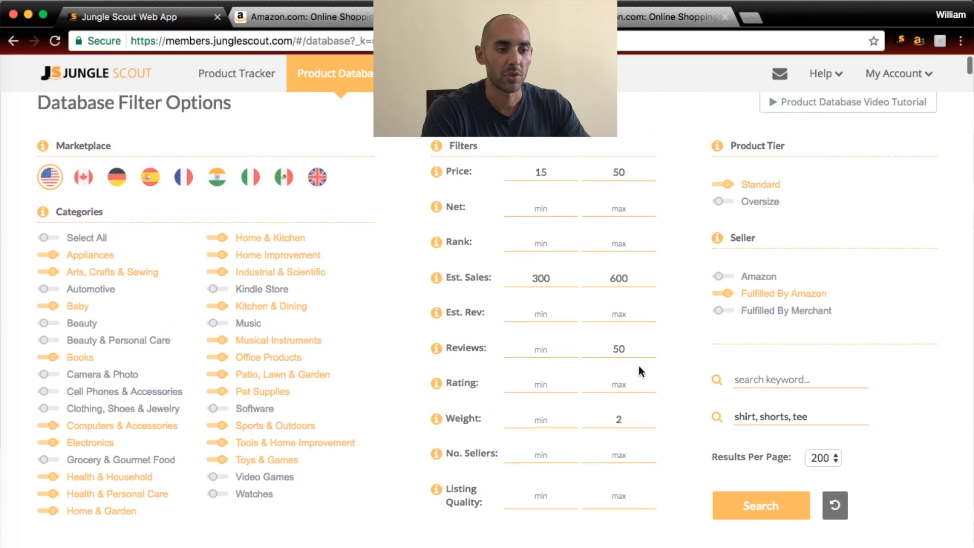
{"action": "scroll", "coordinate": [675, 345], "scroll_direction": "down", "scroll_amount": 5}
{"action": "scroll", "coordinate": [675, 328], "scroll_direction": "up", "scroll_amount": 5}
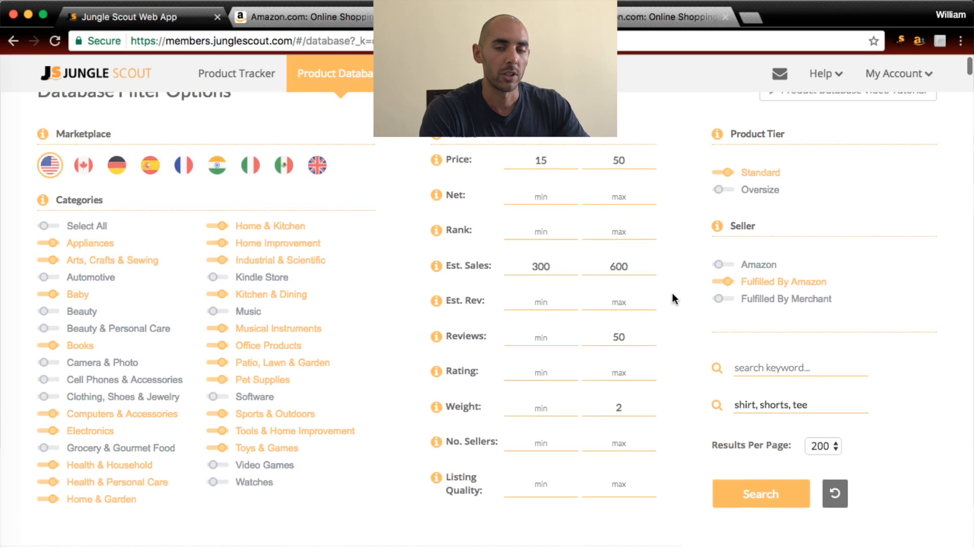
Look through the filtered product results for promising ideas, comparing price, weight, reviews, sellers and estimated revenue
{"action": "scroll", "coordinate": [672, 294], "scroll_direction": "down", "scroll_amount": 6}
{"action": "scroll", "coordinate": [672, 295], "scroll_direction": "down", "scroll_amount": 8}
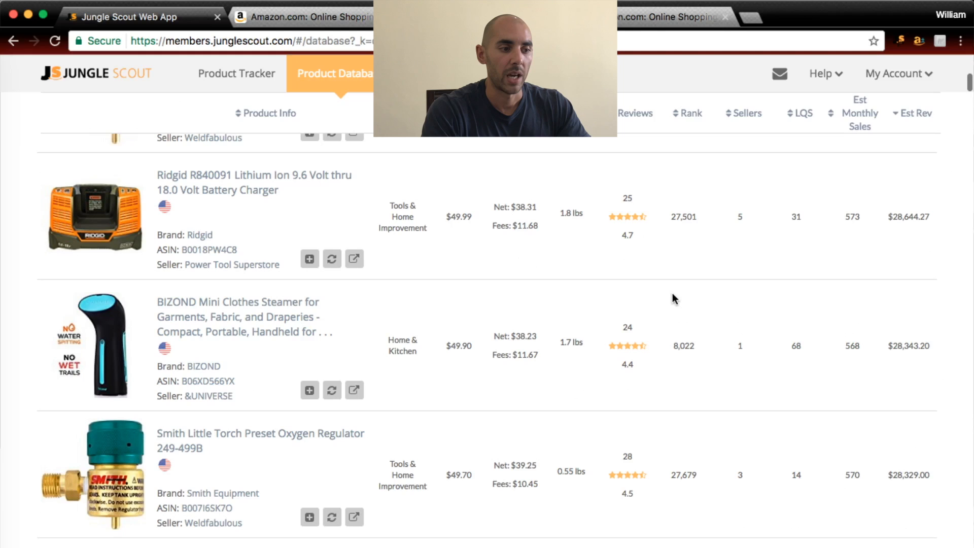
{"action": "scroll", "coordinate": [467, 251], "scroll_direction": "down", "scroll_amount": 5}
{"action": "scroll", "coordinate": [468, 251], "scroll_direction": "down", "scroll_amount": 8}
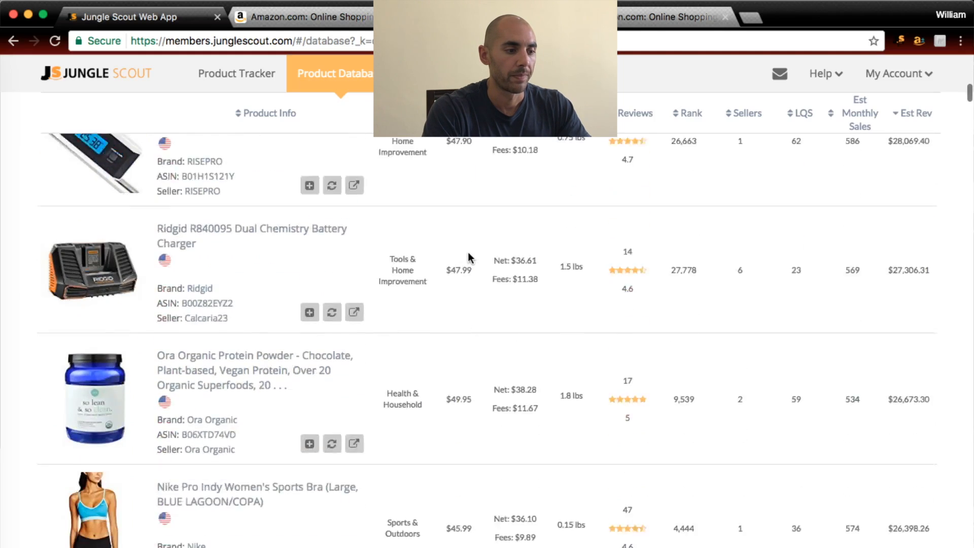
{"action": "scroll", "coordinate": [468, 254], "scroll_direction": "down", "scroll_amount": 10}
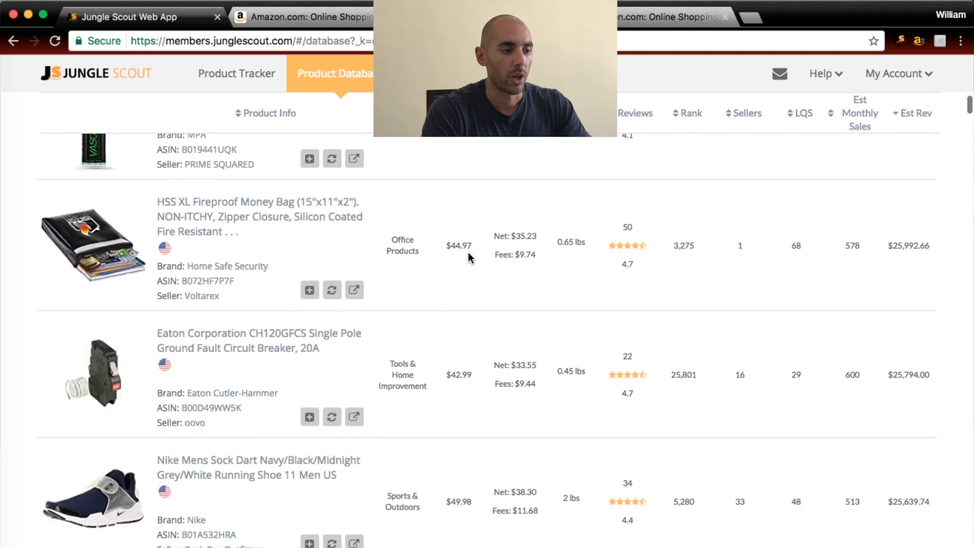
{"action": "scroll", "coordinate": [468, 252], "scroll_direction": "down", "scroll_amount": 5}
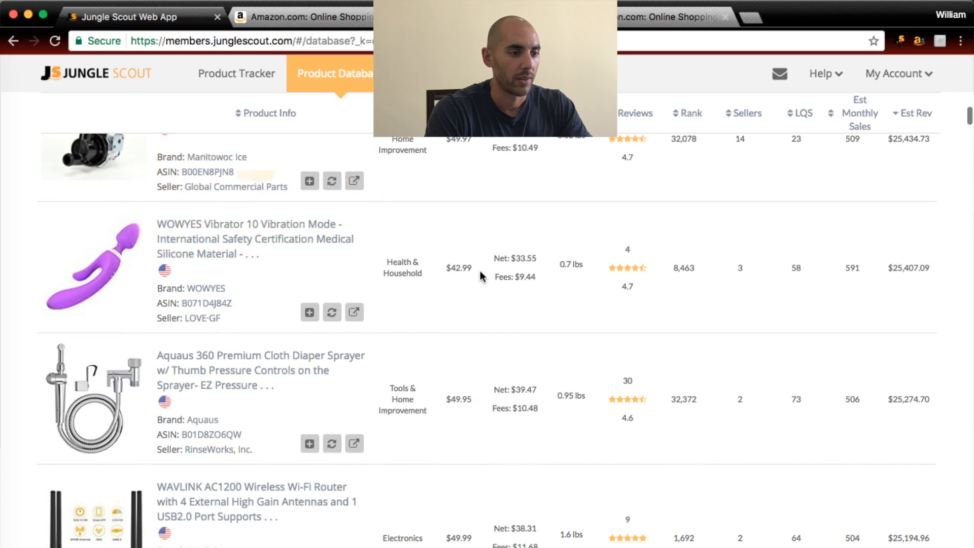
{"action": "scroll", "coordinate": [524, 253], "scroll_direction": "down", "scroll_amount": 4}
{"action": "scroll", "coordinate": [524, 253], "scroll_direction": "down", "scroll_amount": 5}
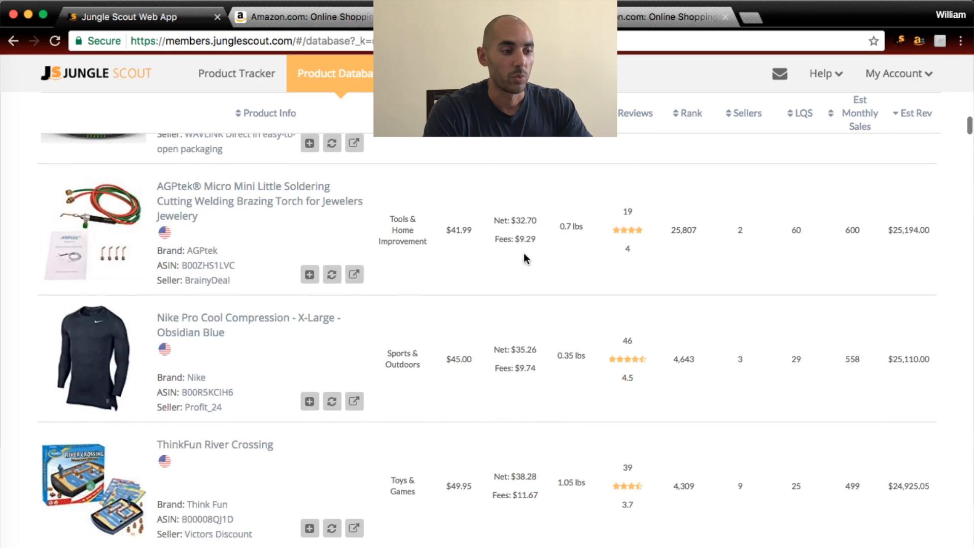
{"action": "scroll", "coordinate": [524, 253], "scroll_direction": "down", "scroll_amount": 8}
{"action": "scroll", "coordinate": [525, 258], "scroll_direction": "down", "scroll_amount": 1}
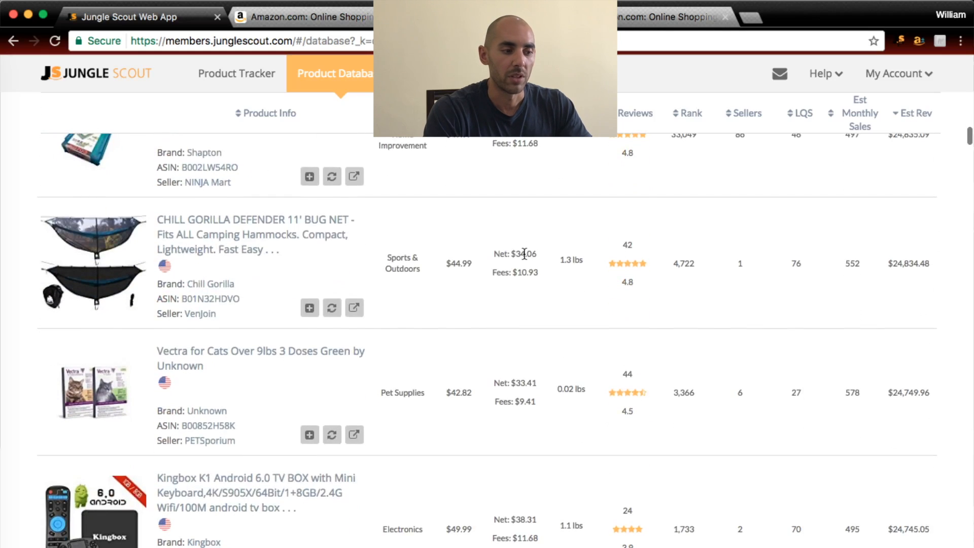
{"action": "scroll", "coordinate": [525, 254], "scroll_direction": "down", "scroll_amount": 15}
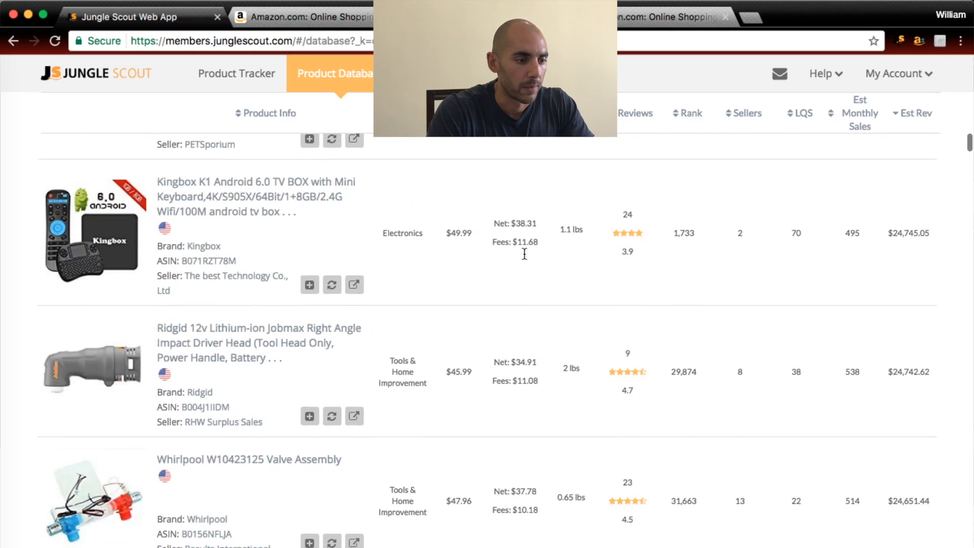
{"action": "scroll", "coordinate": [524, 256], "scroll_direction": "down", "scroll_amount": 17}
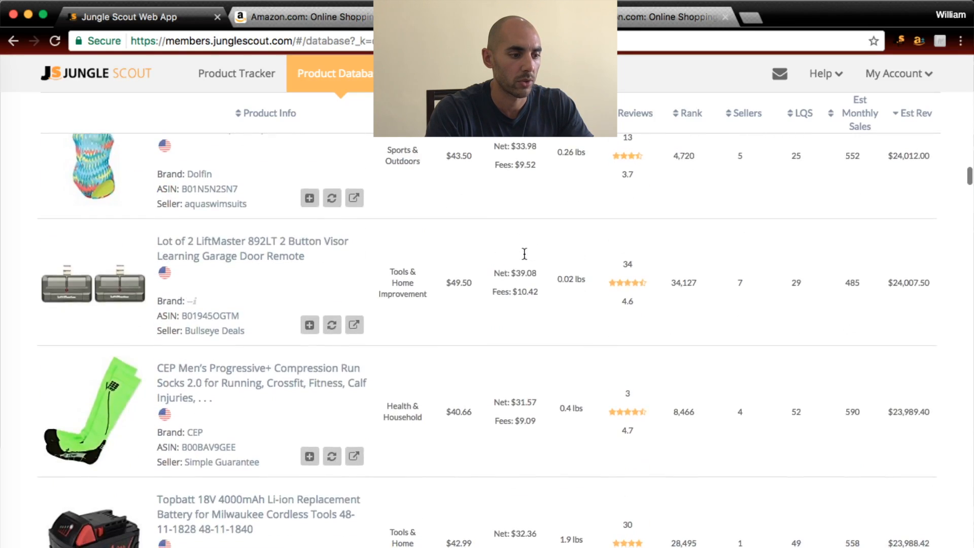
{"action": "scroll", "coordinate": [524, 254], "scroll_direction": "down", "scroll_amount": 3}
{"action": "scroll", "coordinate": [524, 254], "scroll_direction": "down", "scroll_amount": 13}
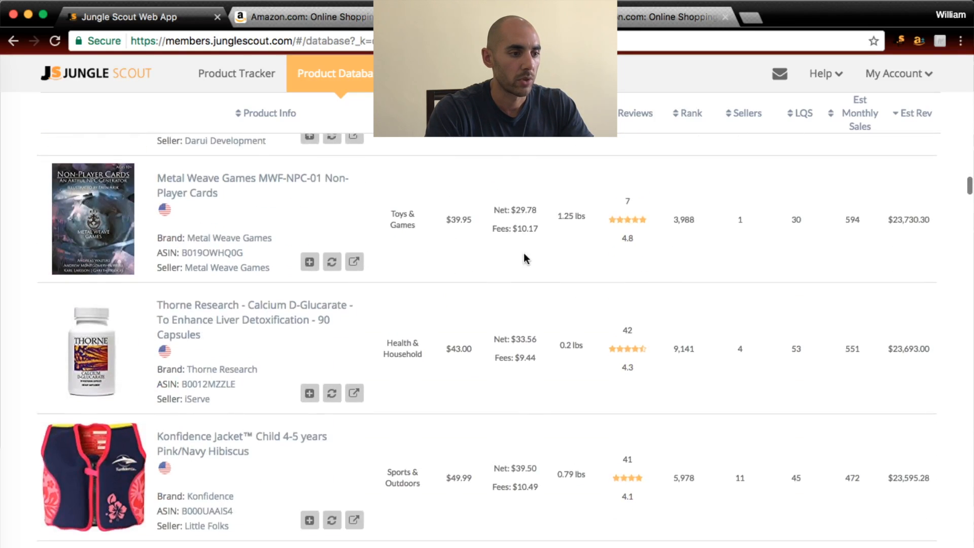
{"action": "scroll", "coordinate": [525, 254], "scroll_direction": "down", "scroll_amount": 12}
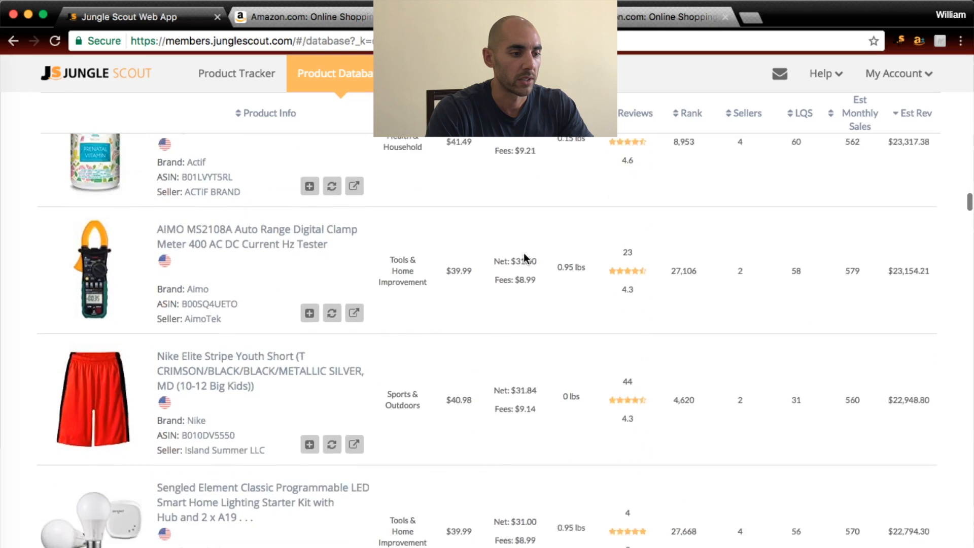
{"action": "scroll", "coordinate": [524, 253], "scroll_direction": "down", "scroll_amount": 12}
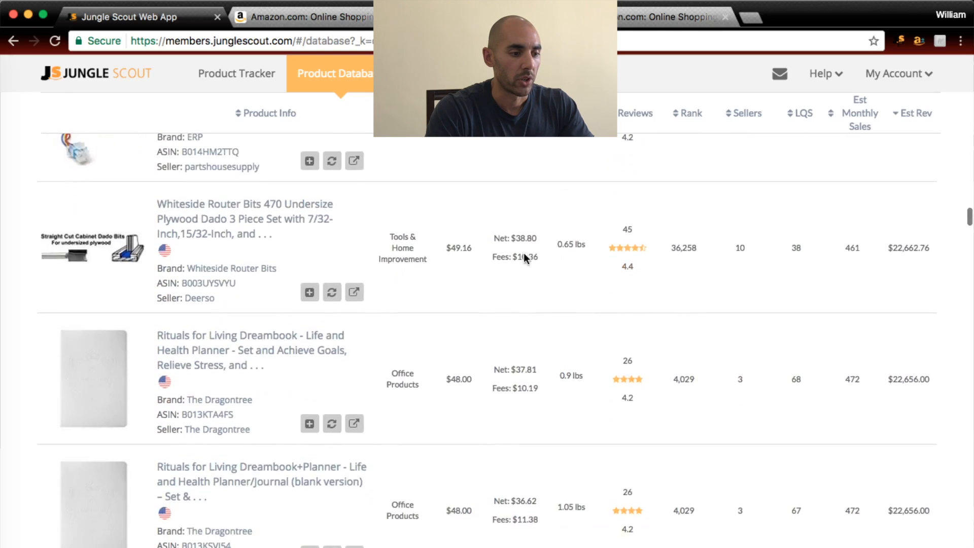
{"action": "scroll", "coordinate": [523, 253], "scroll_direction": "down", "scroll_amount": 12}
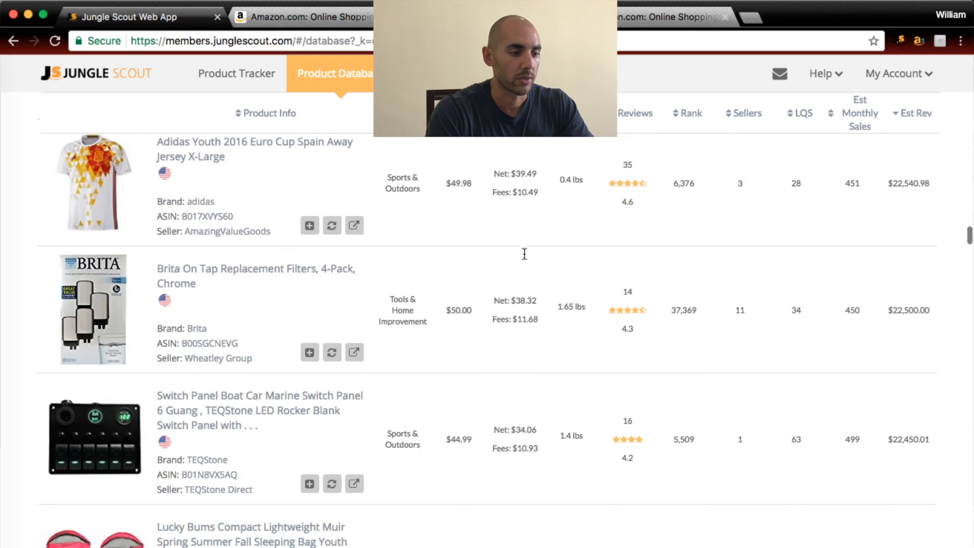
{"action": "scroll", "coordinate": [523, 253], "scroll_direction": "down", "scroll_amount": 4}
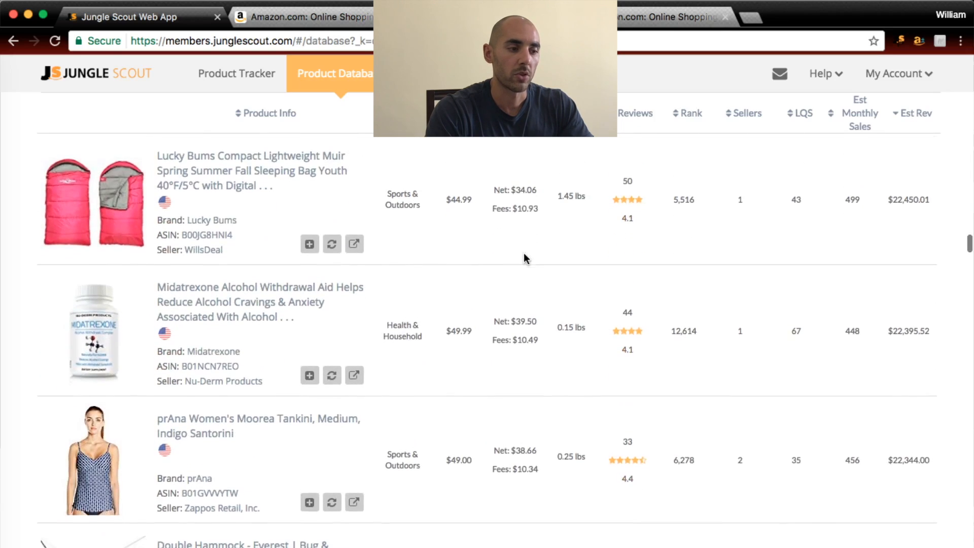
{"action": "scroll", "coordinate": [524, 253], "scroll_direction": "down", "scroll_amount": 4}
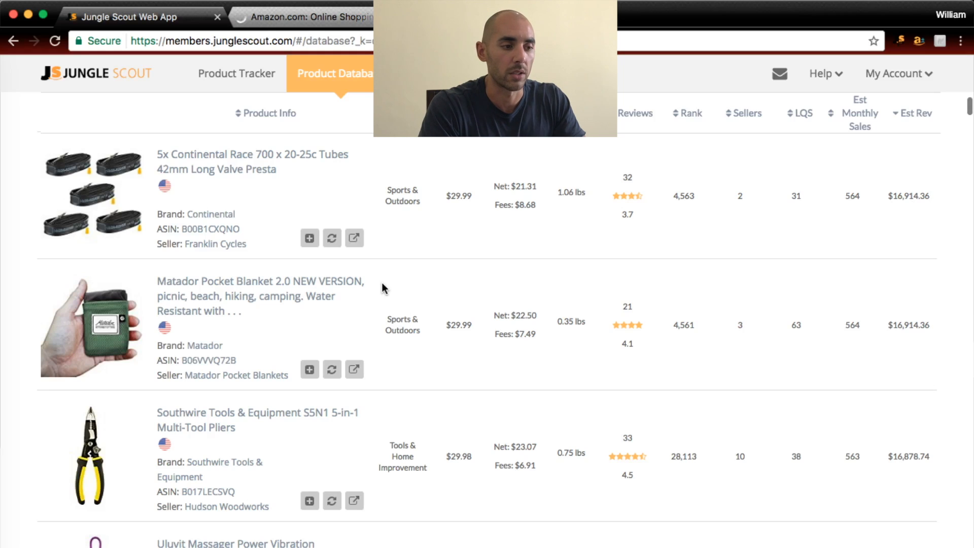
Open the Amazon listing of the Matador Pocket Blanket 2.0 and examine its photos and customer rating
{"action": "left_click", "coordinate": [348, 286]}
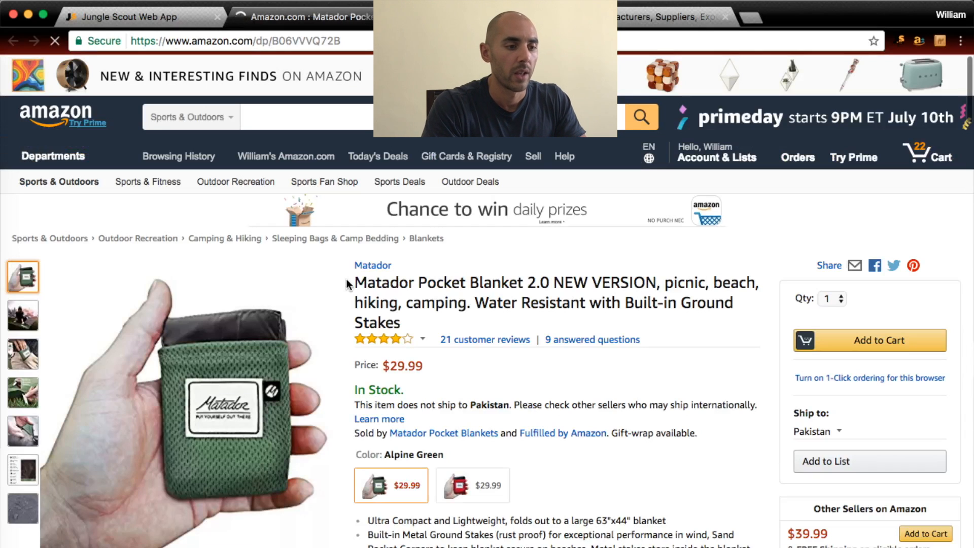
{"action": "mouse_move", "coordinate": [92, 313]}
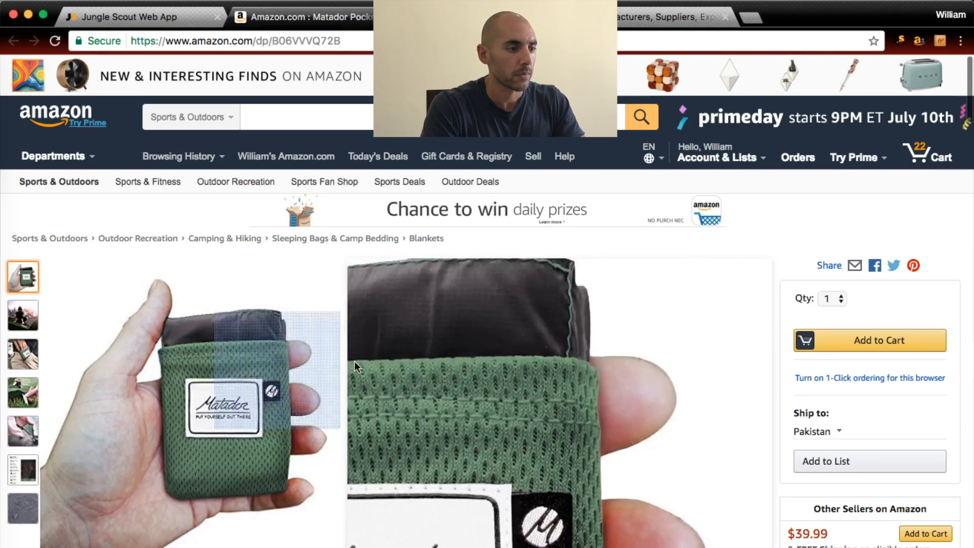
{"action": "mouse_move", "coordinate": [398, 343]}
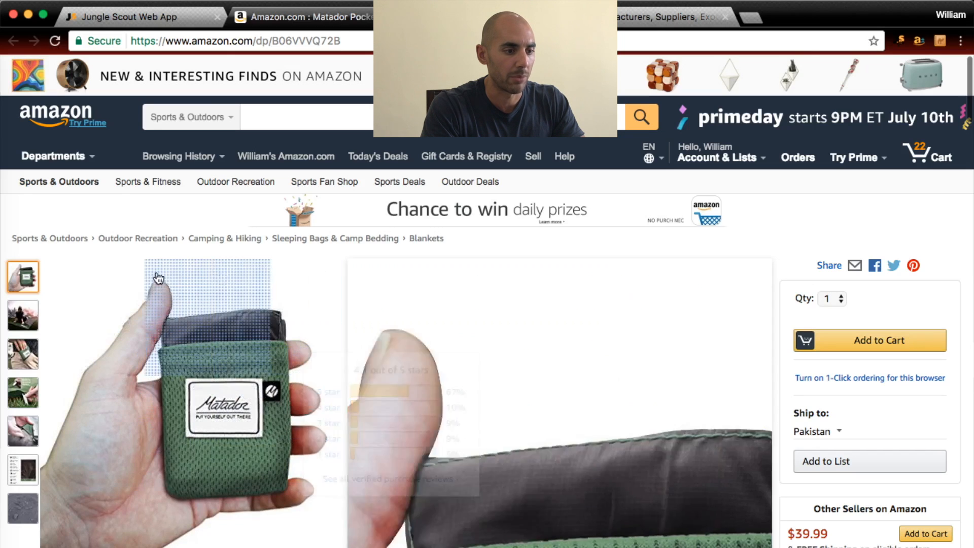
{"action": "mouse_move", "coordinate": [12, 330]}
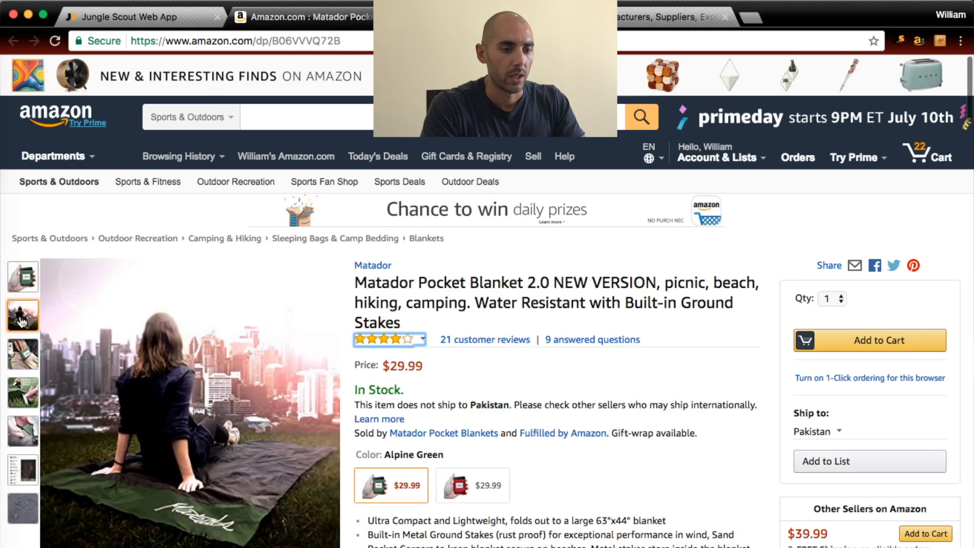
{"action": "mouse_move", "coordinate": [22, 292]}
{"action": "mouse_move", "coordinate": [221, 338]}
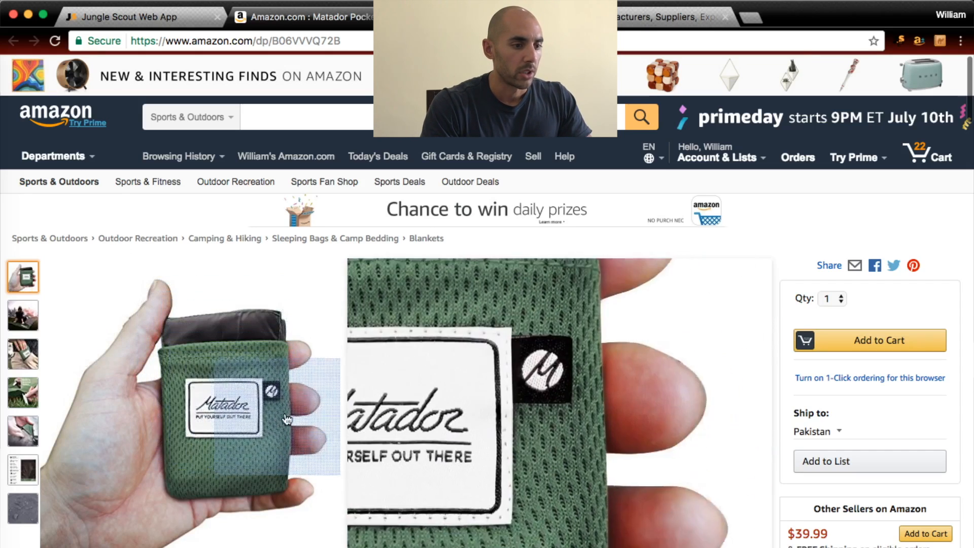
{"action": "mouse_move", "coordinate": [23, 363]}
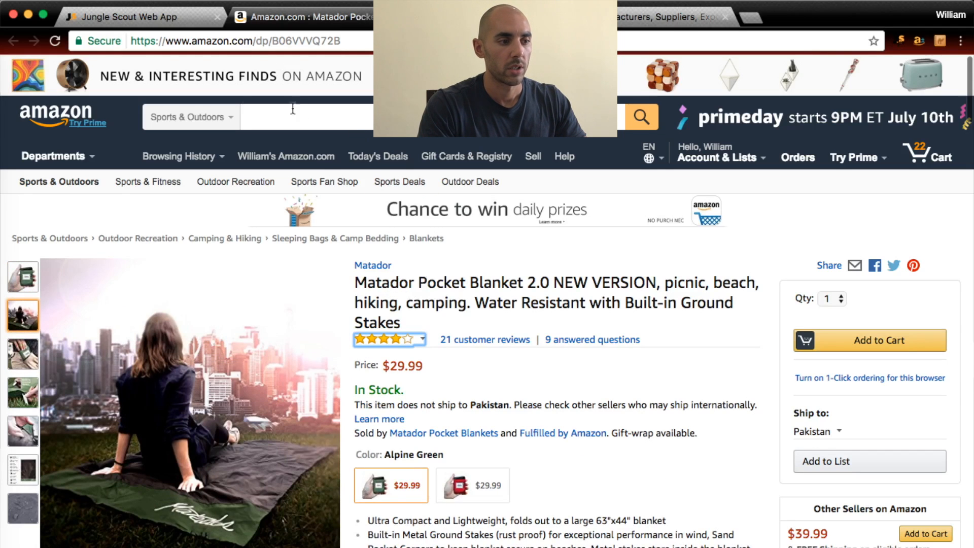
Widen the Amazon search scope to all departments and search for "pocket blanket"
{"action": "left_click", "coordinate": [217, 118]}
{"action": "scroll", "coordinate": [217, 127], "scroll_direction": "up", "scroll_amount": 5}
{"action": "scroll", "coordinate": [217, 128], "scroll_direction": "up", "scroll_amount": 5}
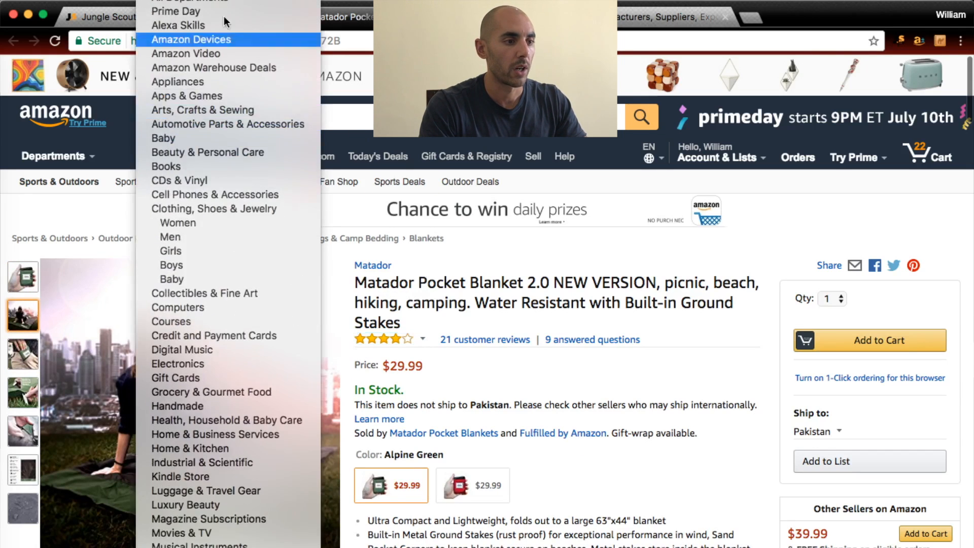
{"action": "left_click", "coordinate": [227, 1]}
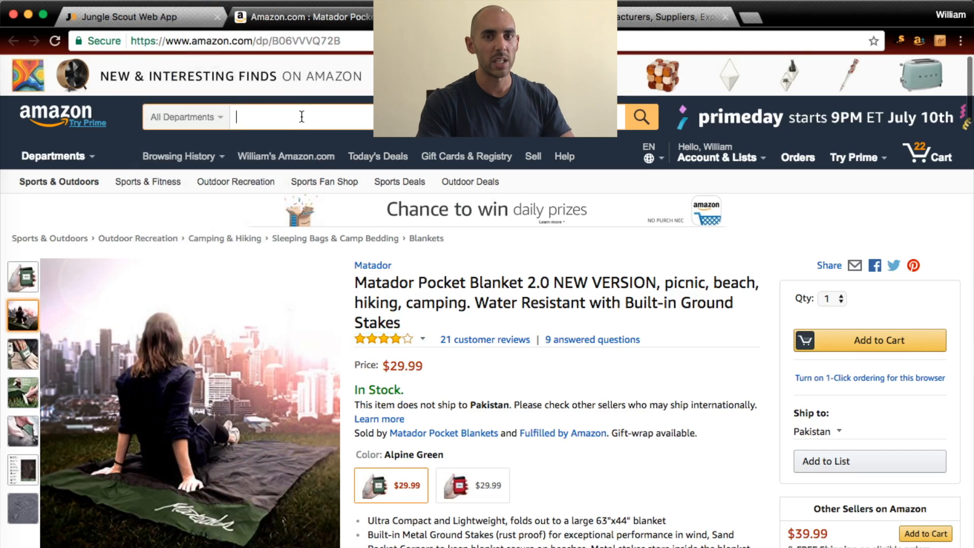
{"action": "left_click", "coordinate": [302, 117]}
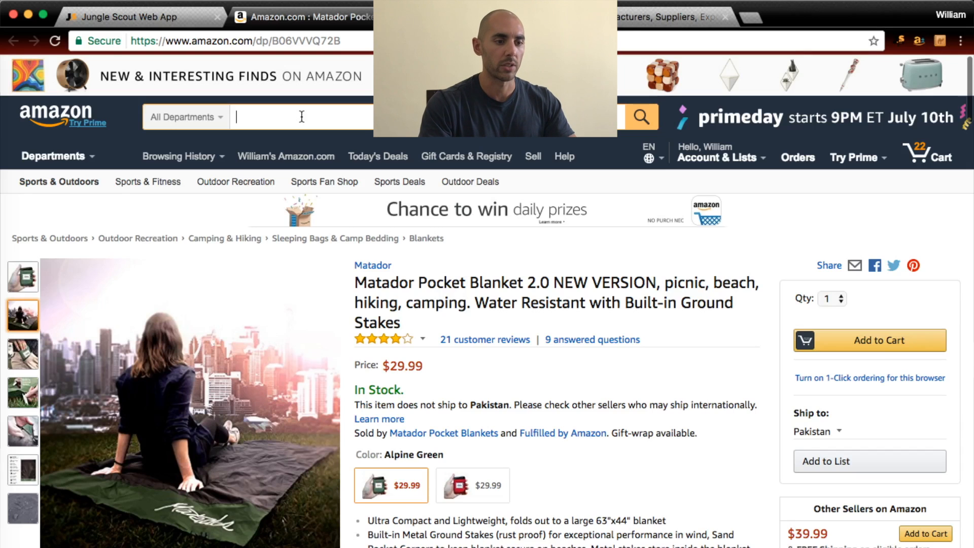
{"action": "type", "text": "pocket"}
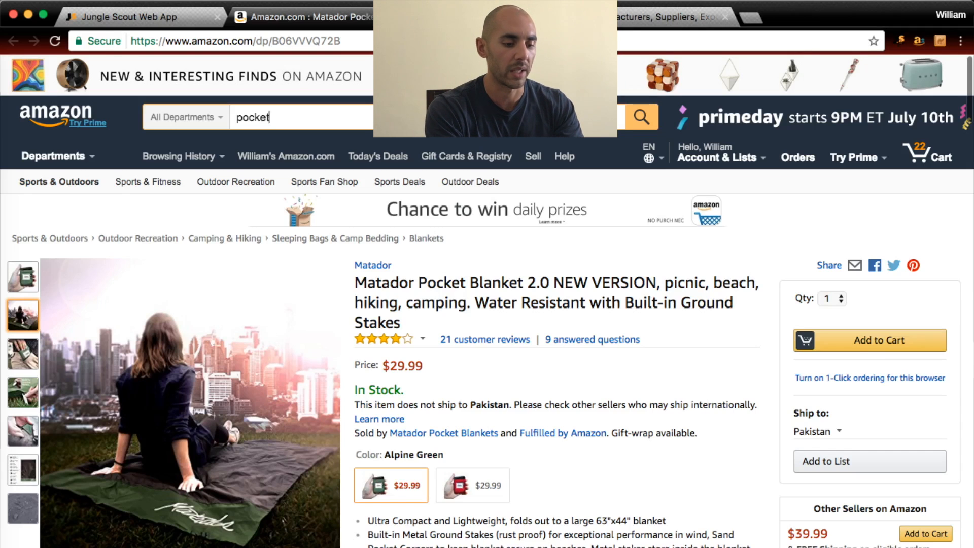
{"action": "type", "text": " blanket"}
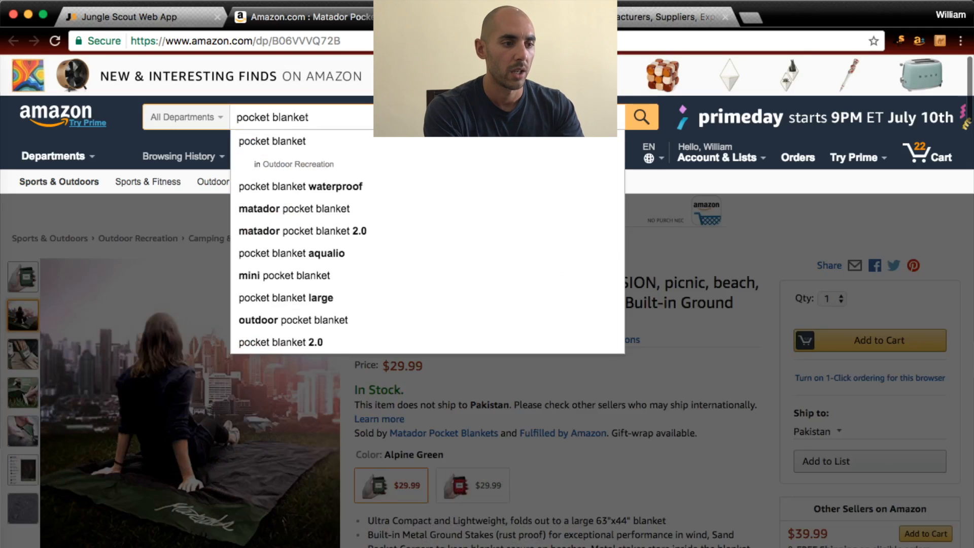
{"action": "key", "text": "Return"}
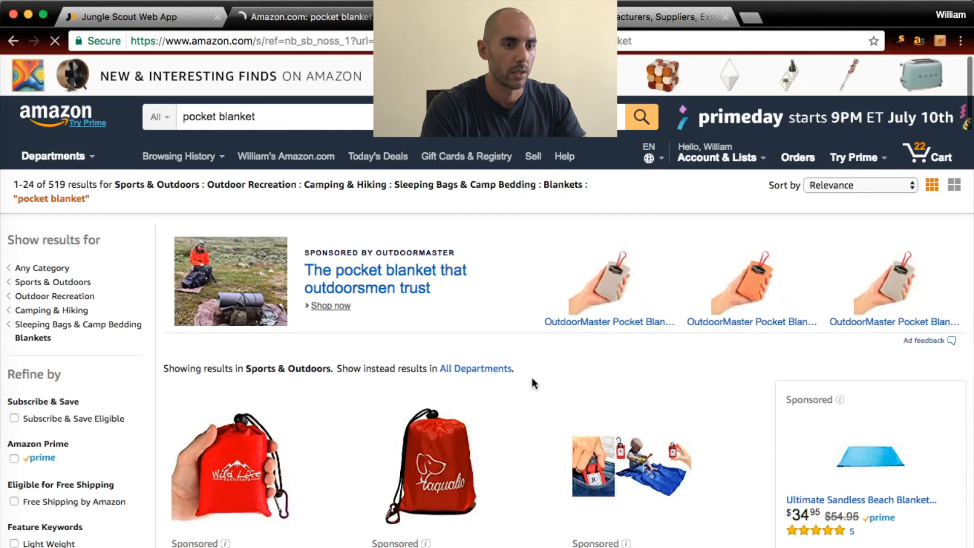
Run the Jungle Scout extension on the pocket blanket results and compare the competing products' figures and preview images
{"action": "scroll", "coordinate": [532, 378], "scroll_direction": "down", "scroll_amount": 6}
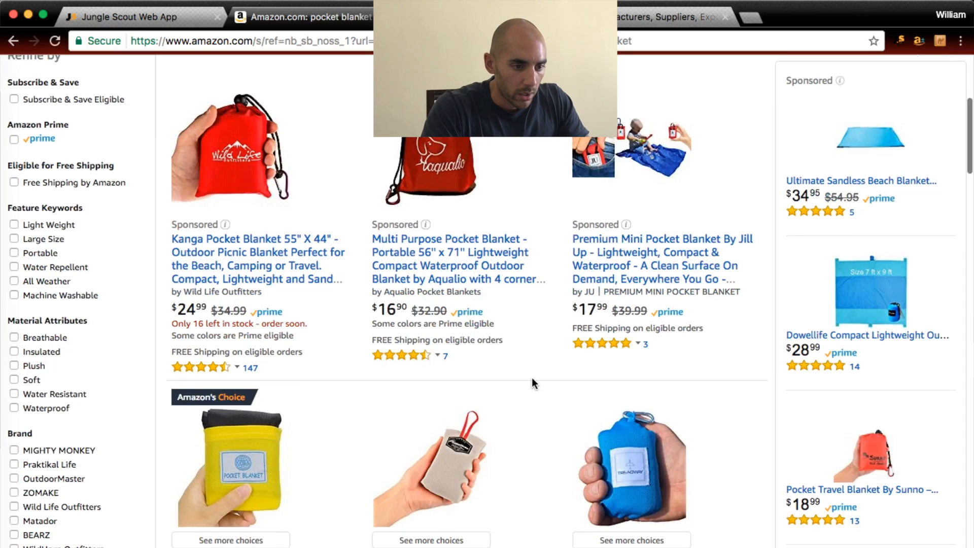
{"action": "left_click", "coordinate": [901, 42]}
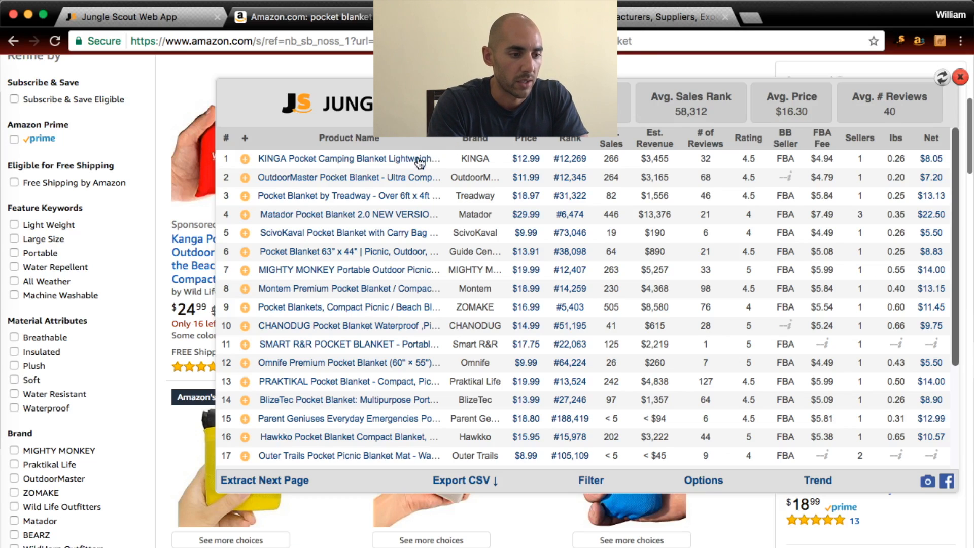
{"action": "mouse_move", "coordinate": [415, 166]}
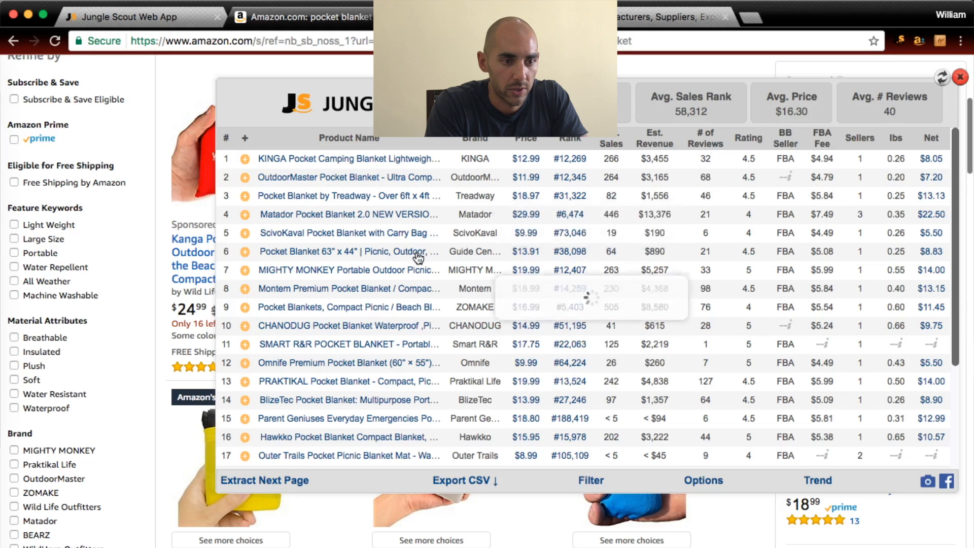
{"action": "mouse_move", "coordinate": [419, 258]}
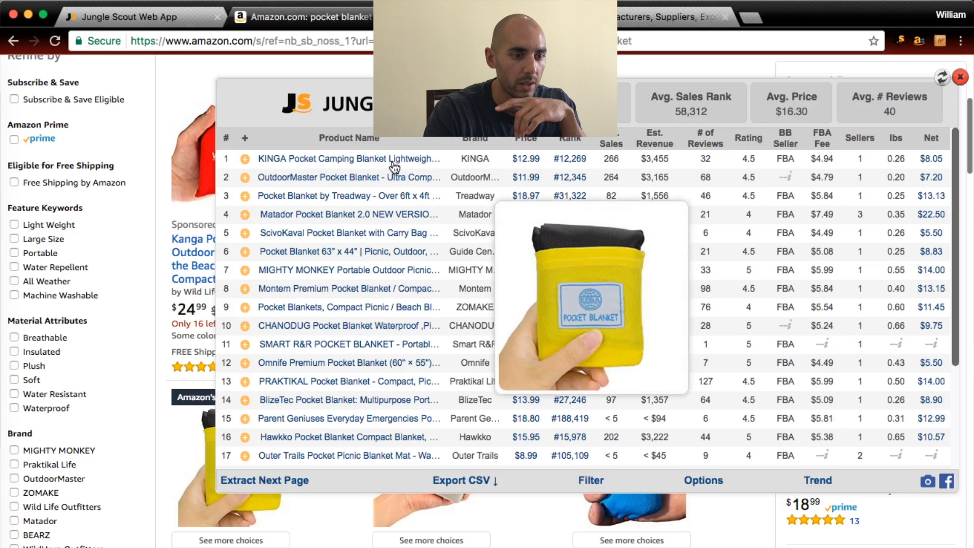
{"action": "mouse_move", "coordinate": [401, 236]}
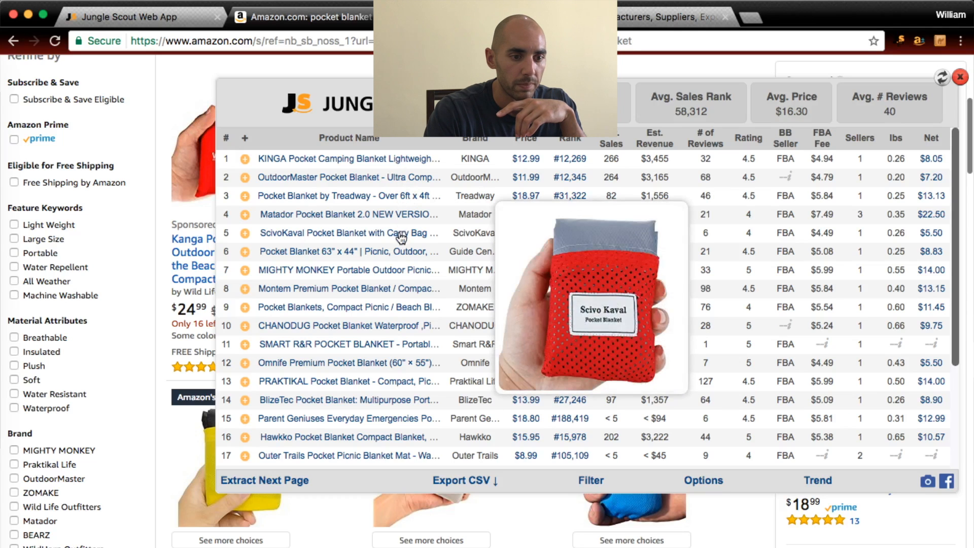
{"action": "mouse_move", "coordinate": [399, 277]}
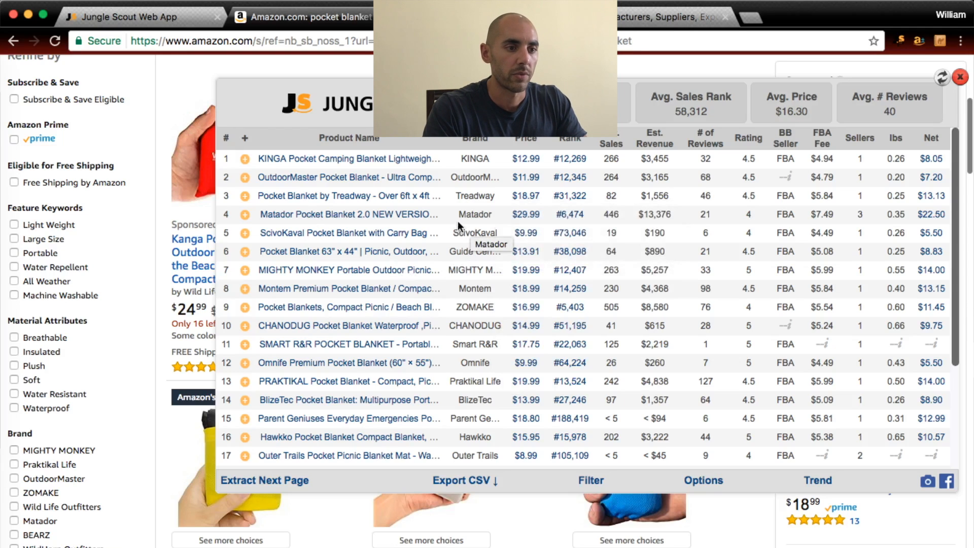
{"action": "mouse_move", "coordinate": [413, 217]}
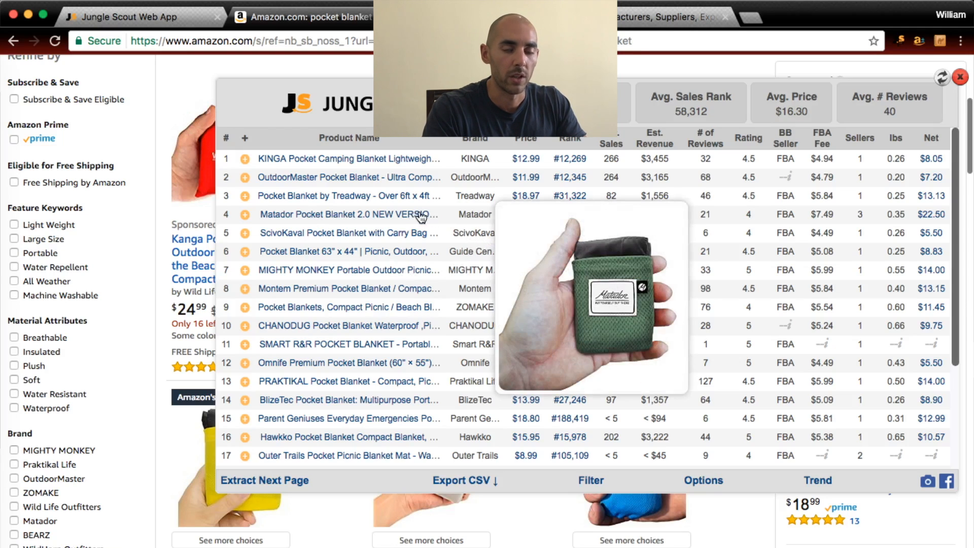
Switch to Alibaba and search its products for "pocket blanket"
{"action": "left_click", "coordinate": [633, 14]}
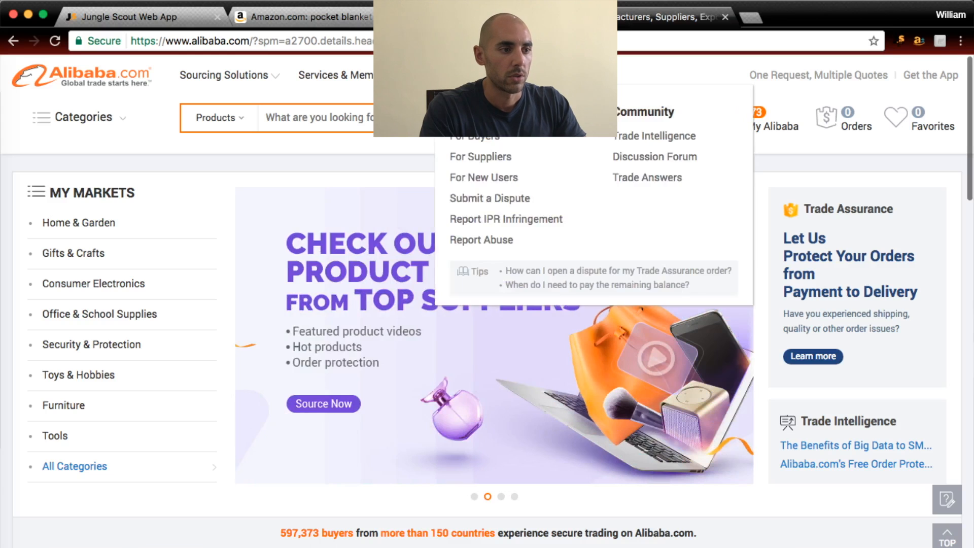
{"action": "left_click", "coordinate": [507, 117]}
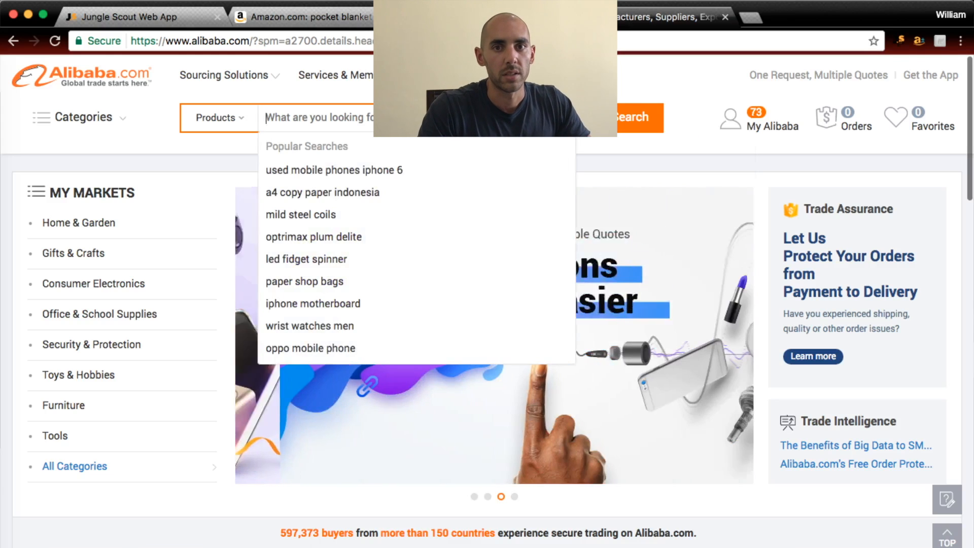
{"action": "left_click", "coordinate": [621, 79]}
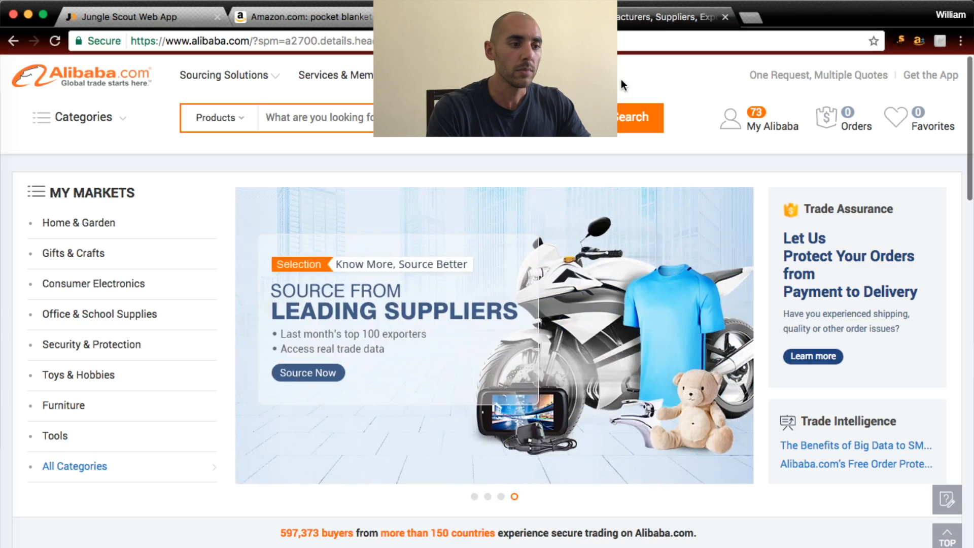
{"action": "left_click", "coordinate": [406, 117]}
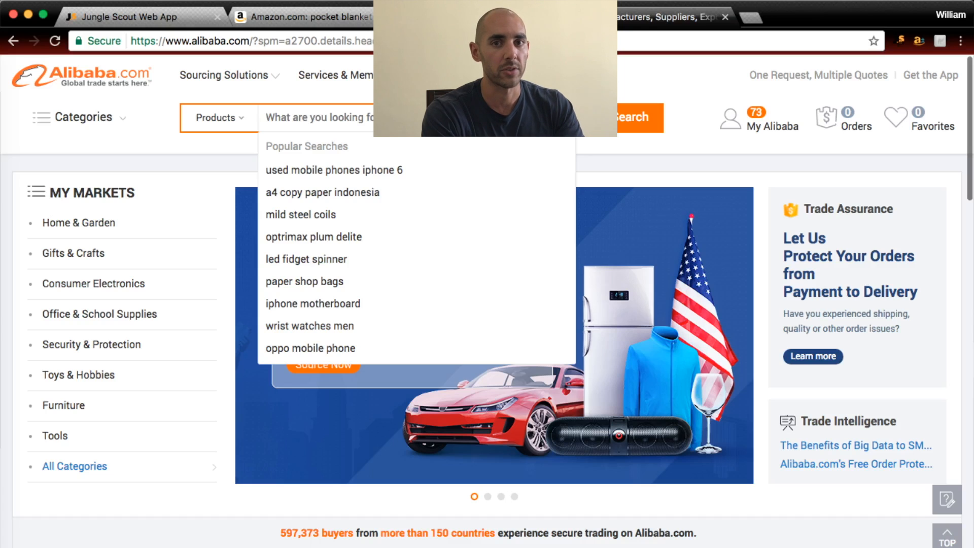
{"action": "type", "text": "pocket "}
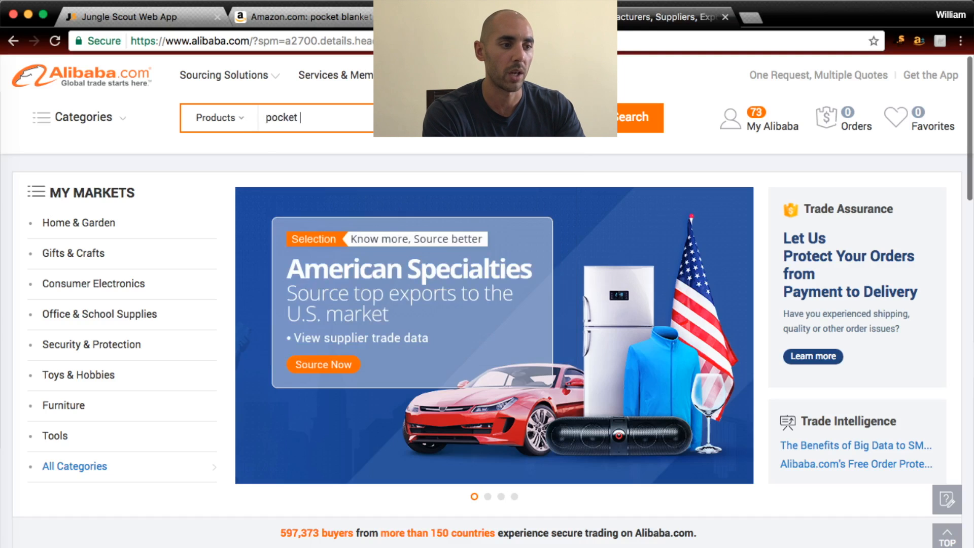
{"action": "type", "text": "blanket"}
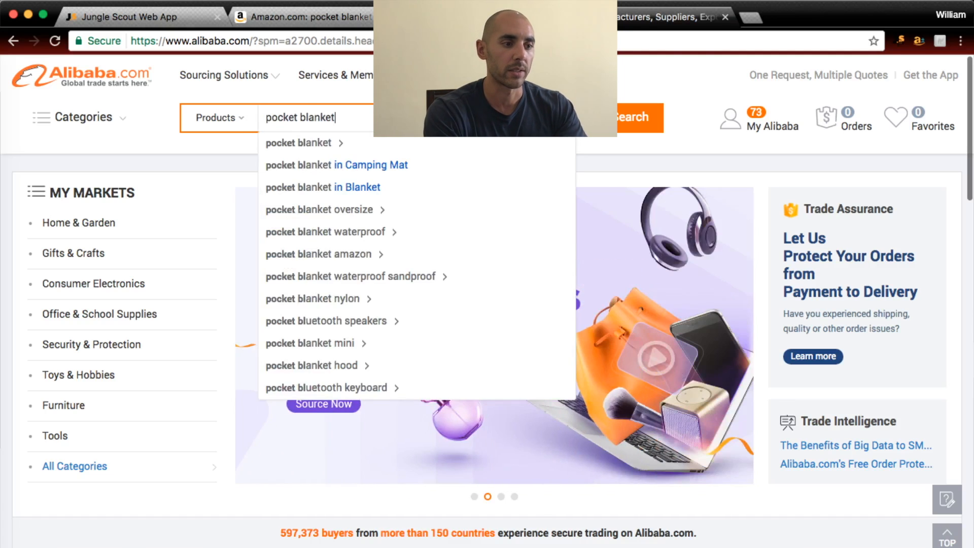
{"action": "key", "text": "Return"}
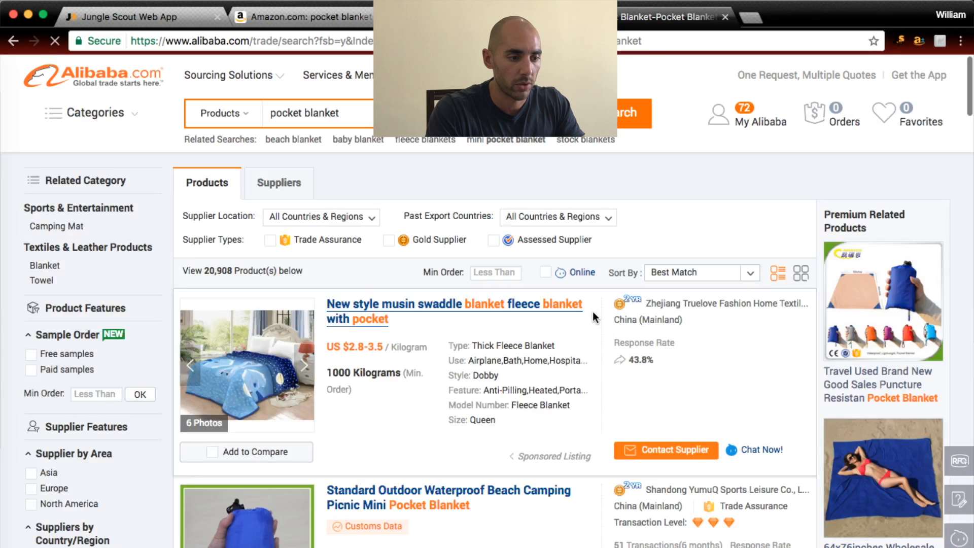
Look through the Alibaba pocket blanket listings, comparing photos, unit prices, minimum orders and supplier ratings
{"action": "scroll", "coordinate": [594, 314], "scroll_direction": "down", "scroll_amount": 4}
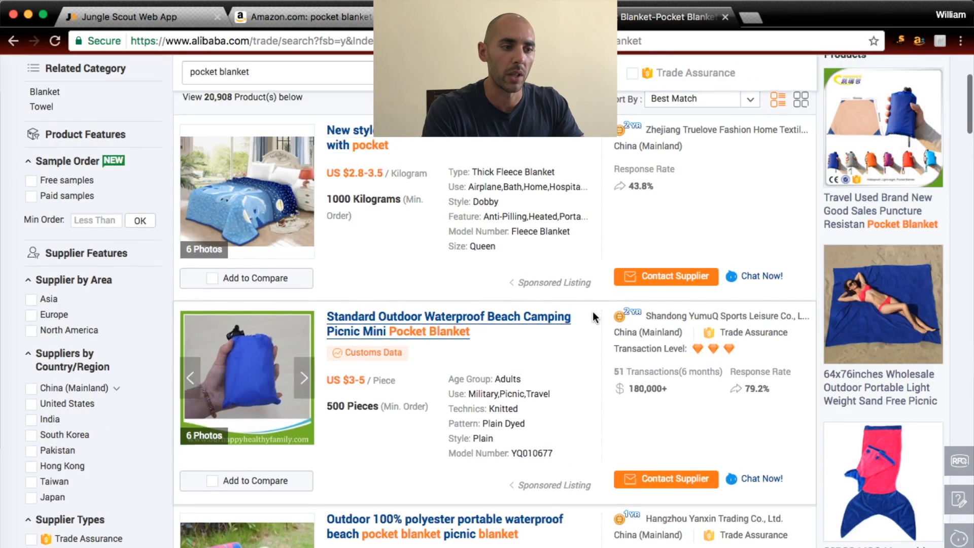
{"action": "scroll", "coordinate": [593, 312], "scroll_direction": "down", "scroll_amount": 1}
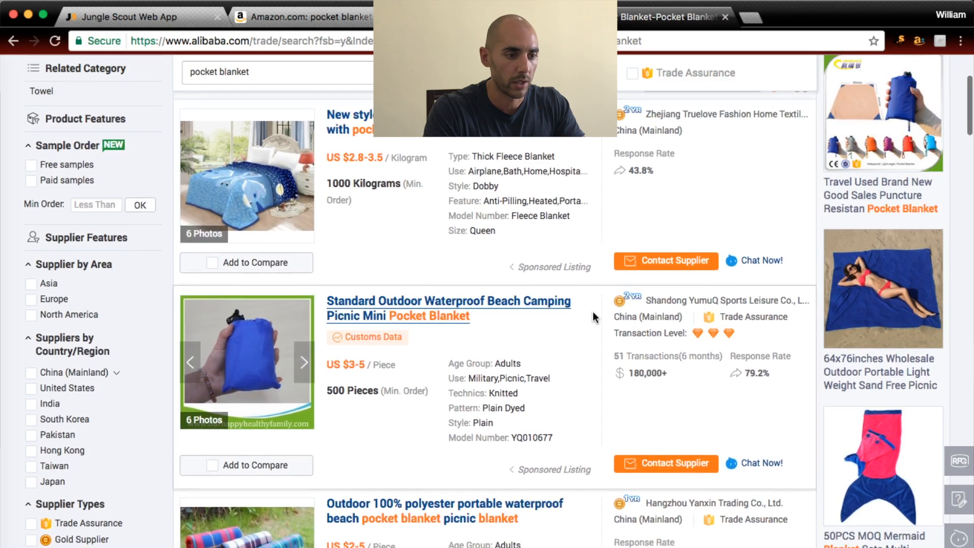
{"action": "scroll", "coordinate": [593, 311], "scroll_direction": "down", "scroll_amount": 2}
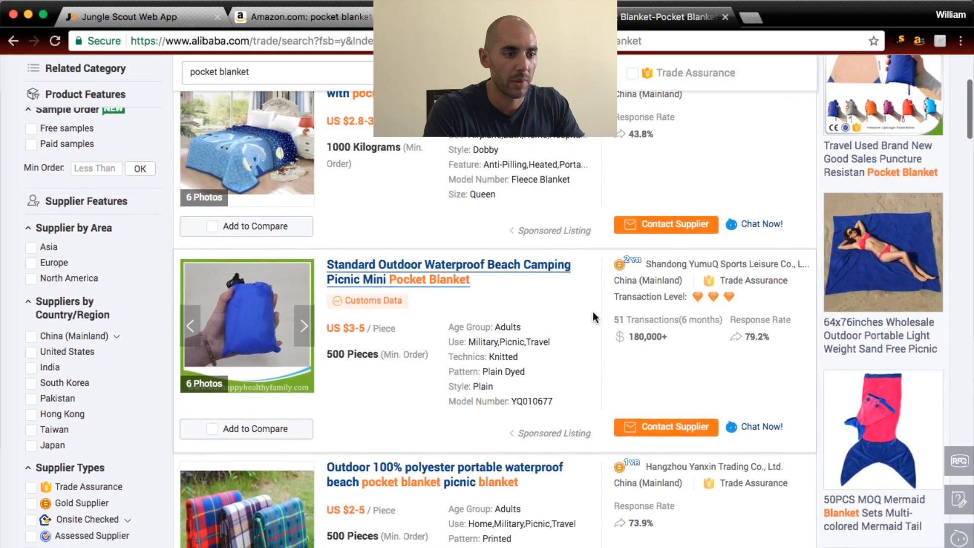
{"action": "scroll", "coordinate": [593, 312], "scroll_direction": "down", "scroll_amount": 2}
{"action": "scroll", "coordinate": [592, 313], "scroll_direction": "down", "scroll_amount": 1}
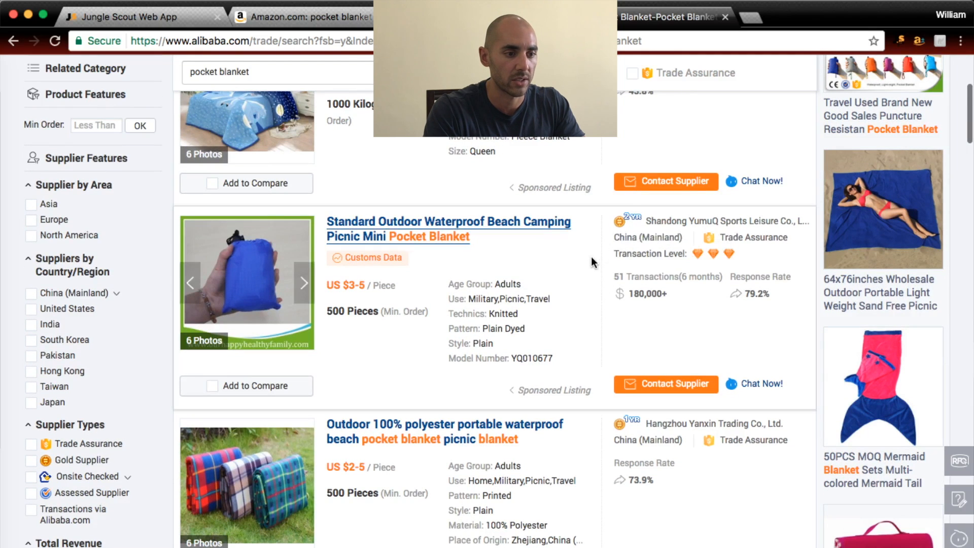
{"action": "scroll", "coordinate": [592, 259], "scroll_direction": "down", "scroll_amount": 1}
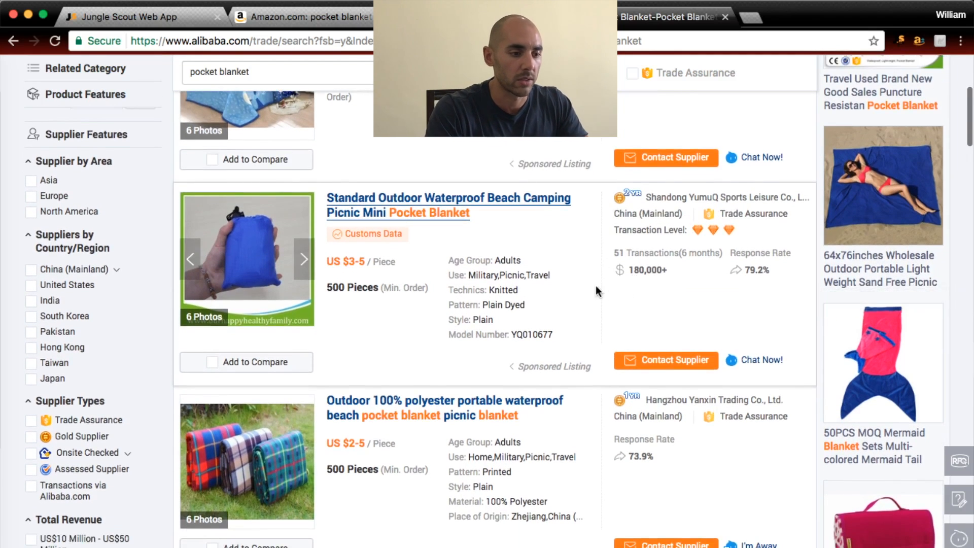
{"action": "scroll", "coordinate": [588, 272], "scroll_direction": "down", "scroll_amount": 1}
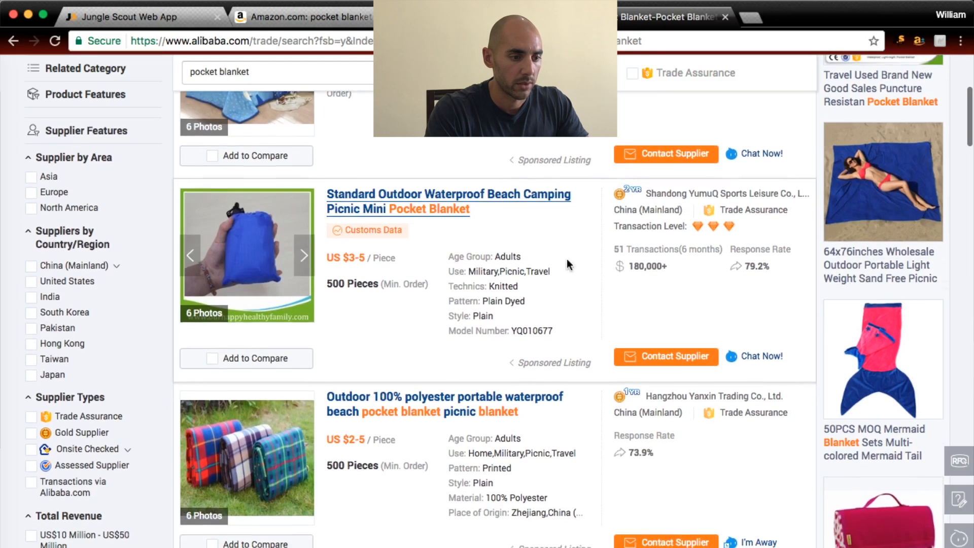
{"action": "scroll", "coordinate": [585, 283], "scroll_direction": "down", "scroll_amount": 10}
{"action": "scroll", "coordinate": [586, 283], "scroll_direction": "down", "scroll_amount": 5}
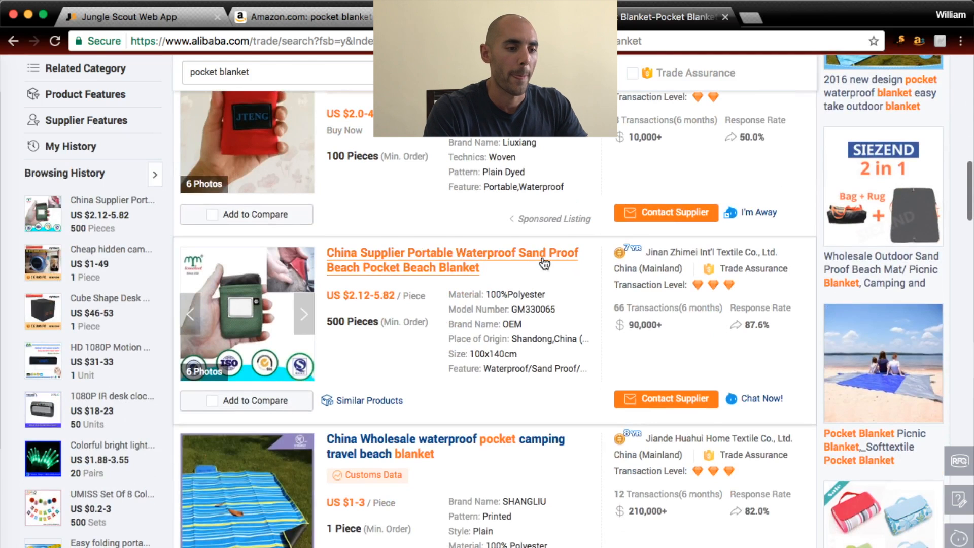
Open the China Supplier Portable Waterproof Sand Proof Beach Pocket Beach Blanket listing and examine its price, minimum order and photos
{"action": "left_click", "coordinate": [542, 260]}
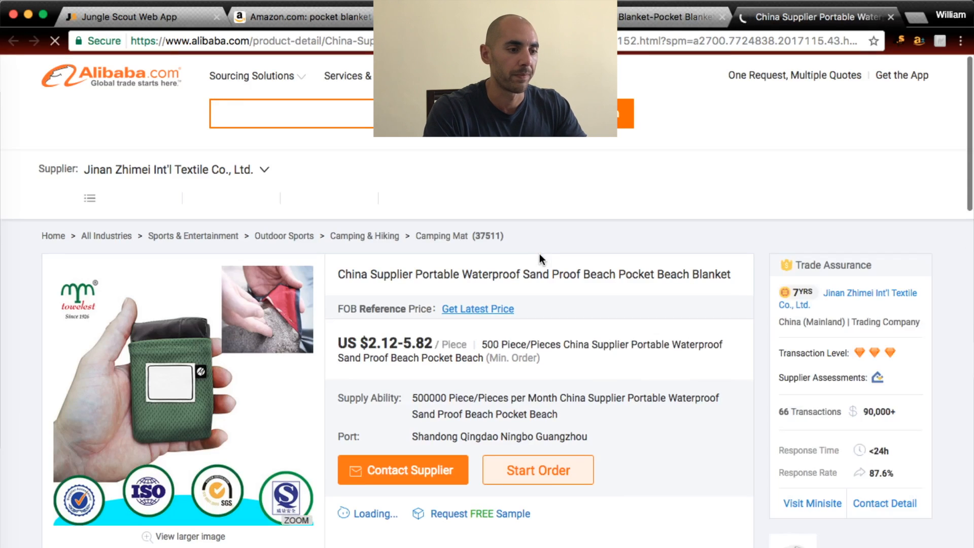
{"action": "scroll", "coordinate": [647, 314], "scroll_direction": "down", "scroll_amount": 2}
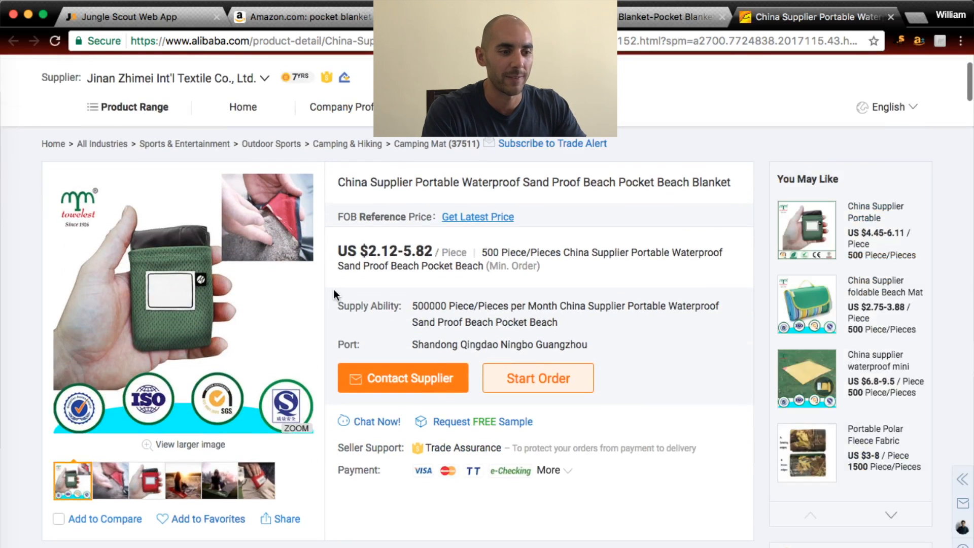
{"action": "mouse_move", "coordinate": [233, 299]}
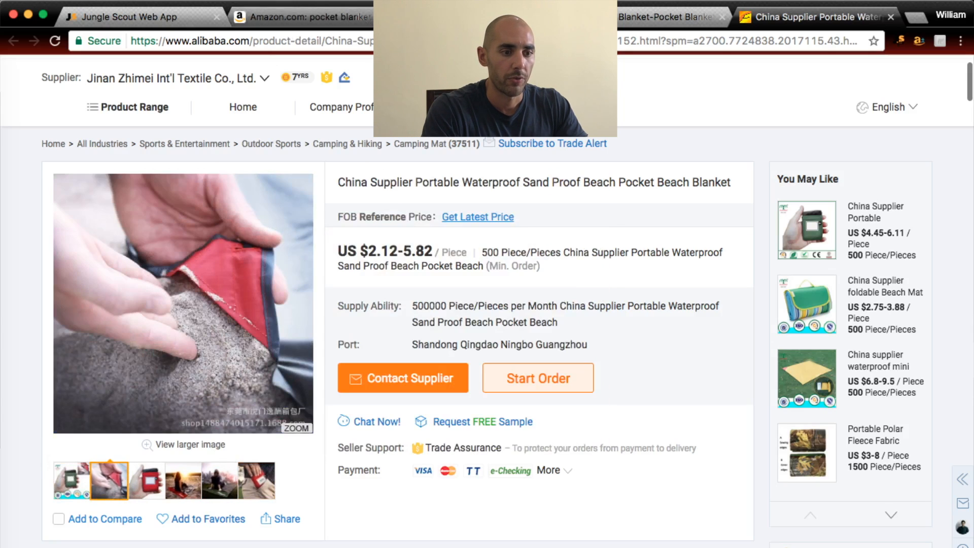
Return to the Amazon results, close the Jungle Scout overlay and open the Matador Pocket Blanket 2.0 listing
{"action": "left_click", "coordinate": [355, 19]}
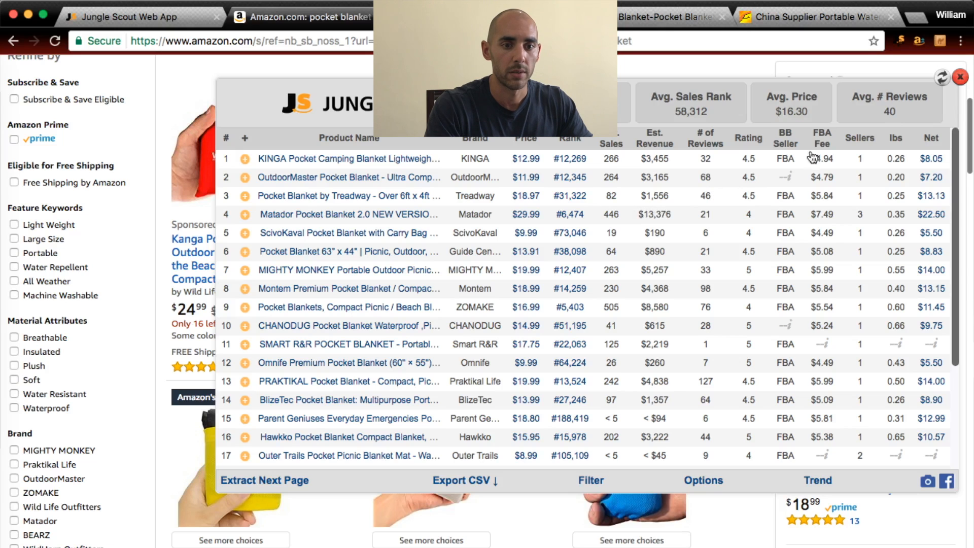
{"action": "left_click", "coordinate": [960, 77]}
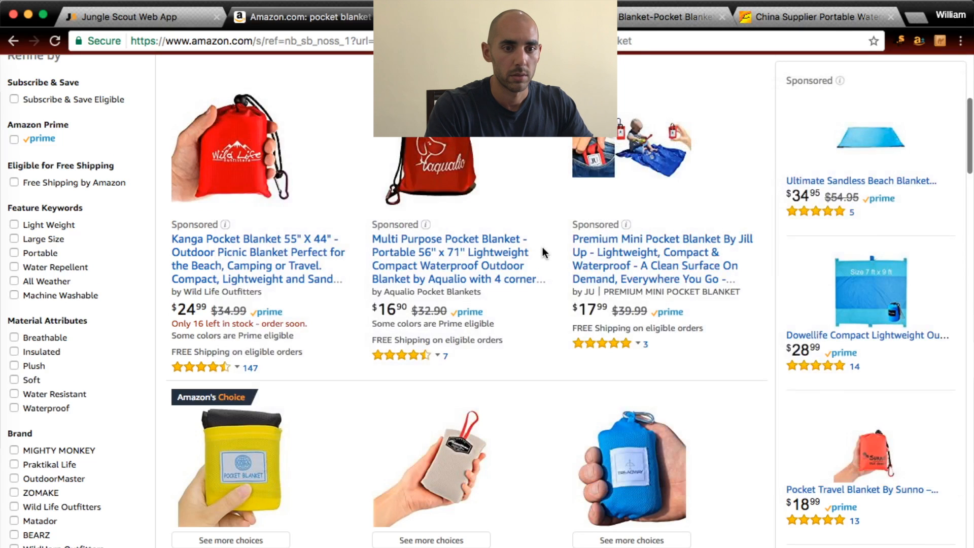
{"action": "scroll", "coordinate": [542, 247], "scroll_direction": "down", "scroll_amount": 10}
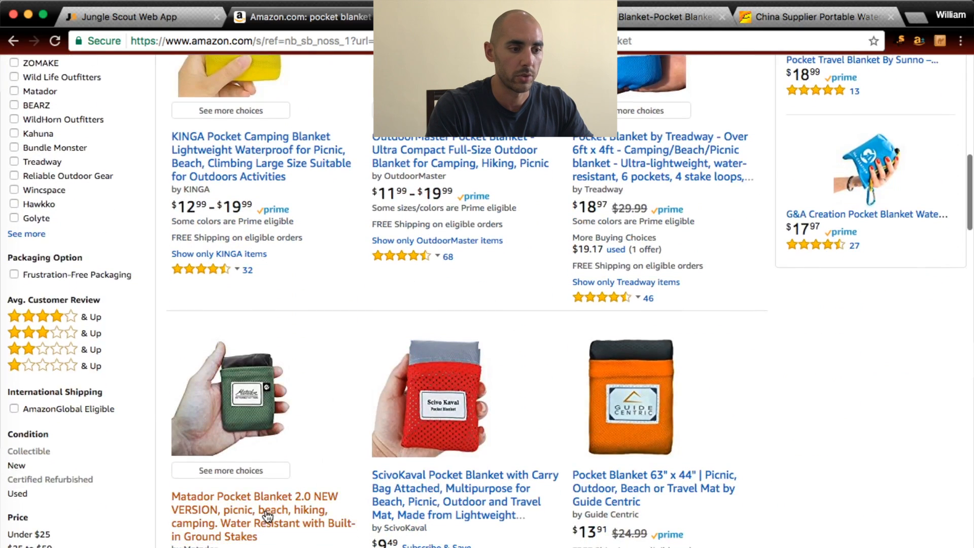
{"action": "left_click", "coordinate": [267, 516]}
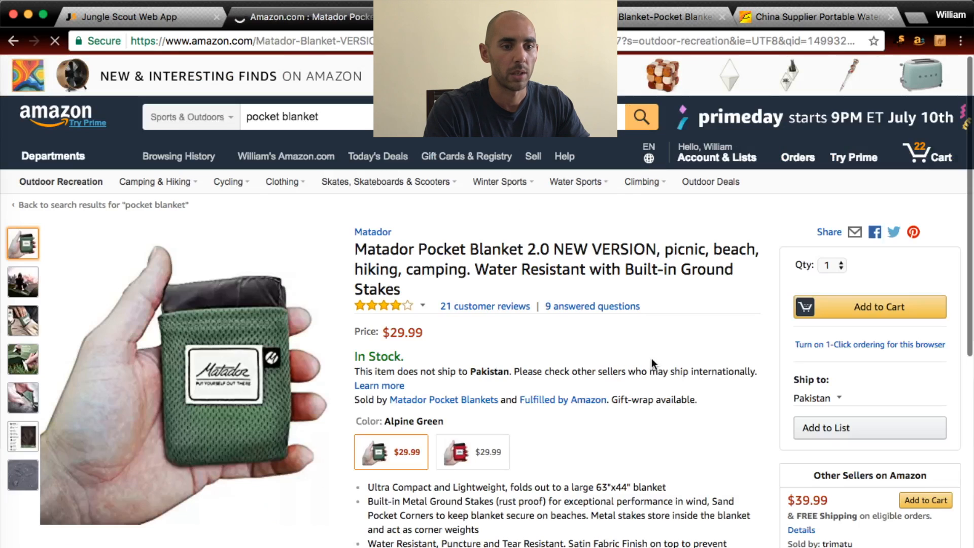
Open the FBA Calculator extension for the Matador blanket and set the product cost to $6
{"action": "left_click", "coordinate": [918, 41]}
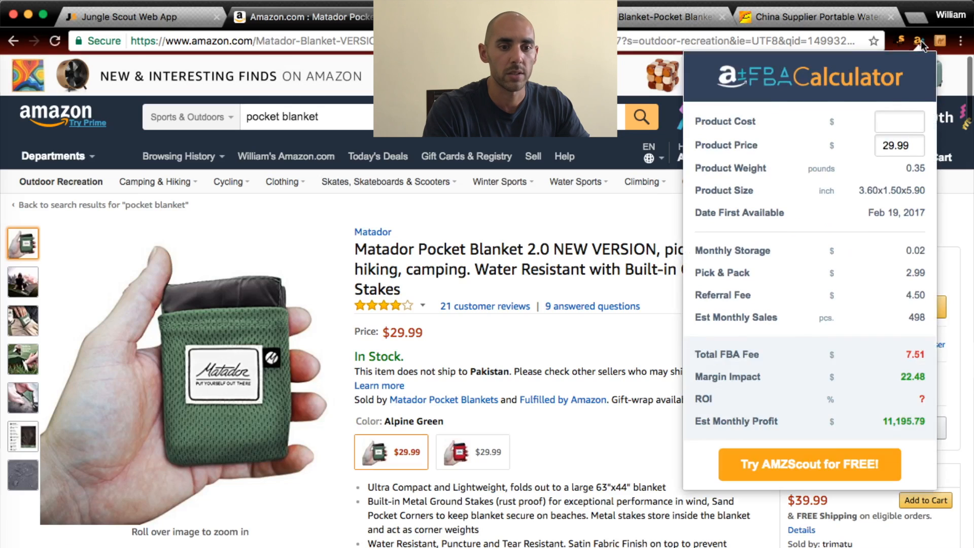
{"action": "left_click", "coordinate": [891, 118]}
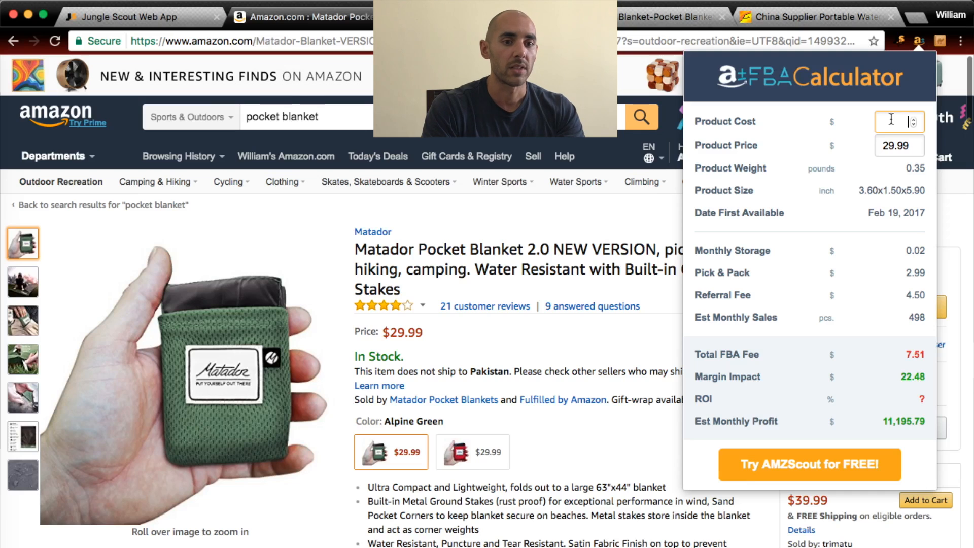
{"action": "type", "text": "6"}
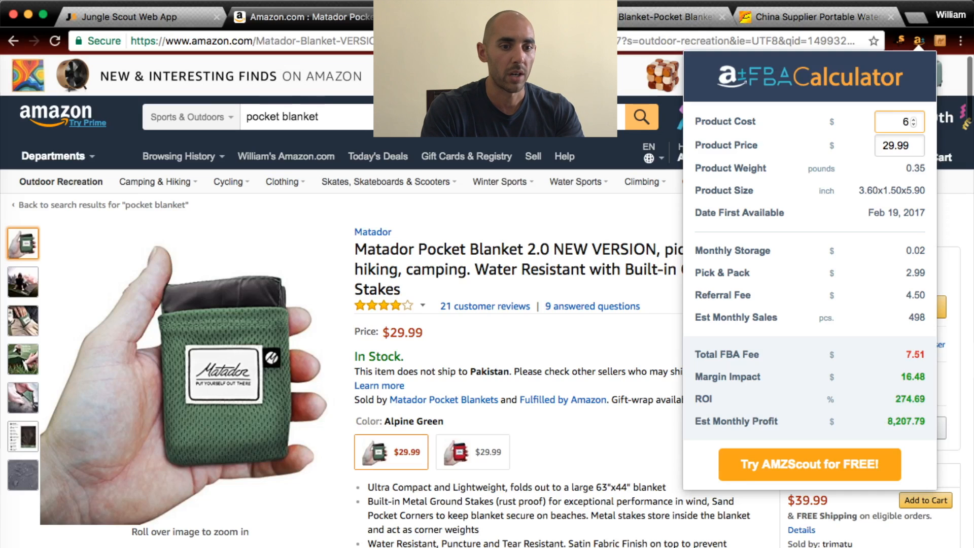